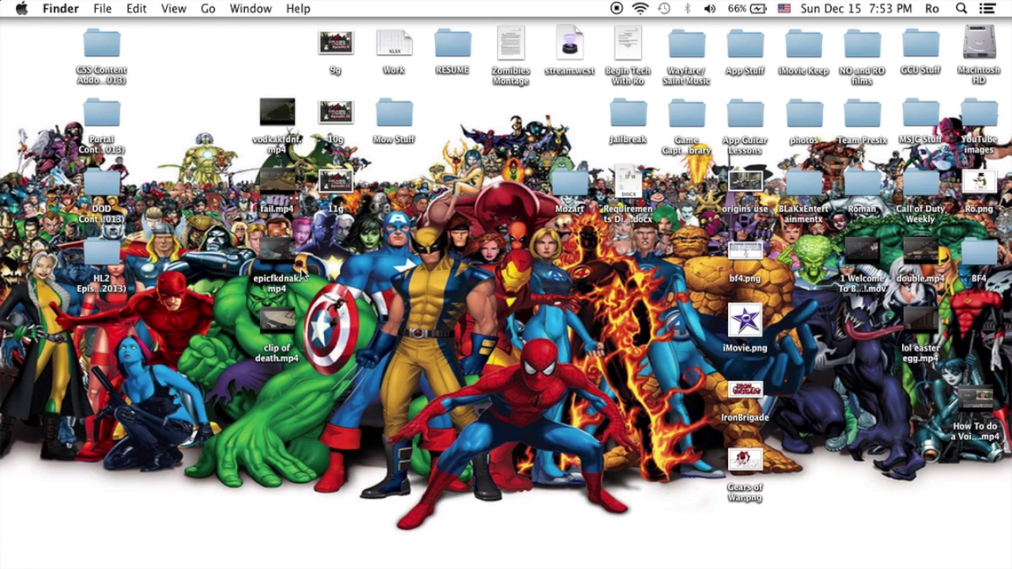
Step: Launch iMovie on the 18-second iMovie Tutorials project, play its timeline, and select the first clip
{"action": "mouse_move", "coordinate": [7, 158]}
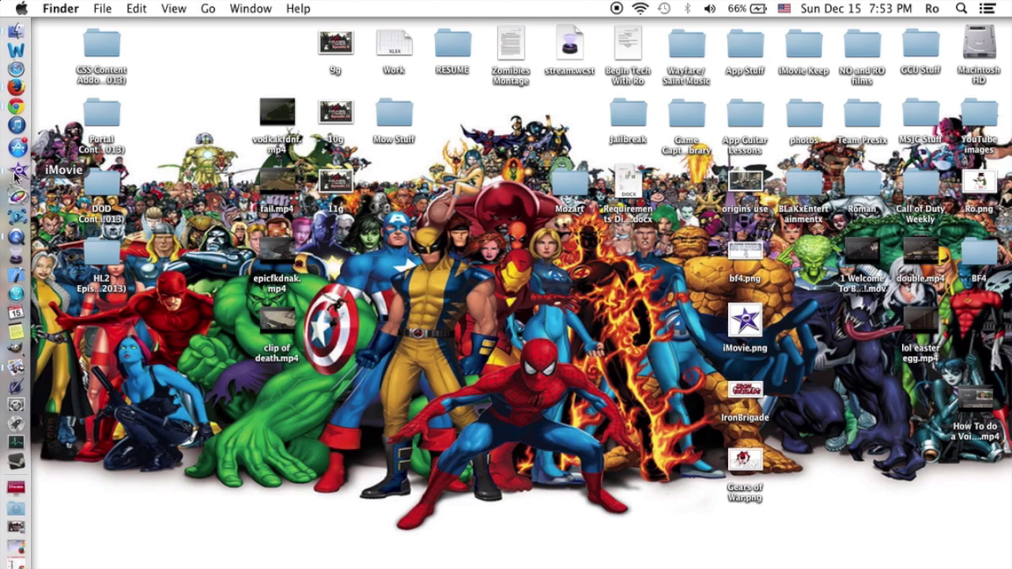
{"action": "left_click", "coordinate": [16, 172]}
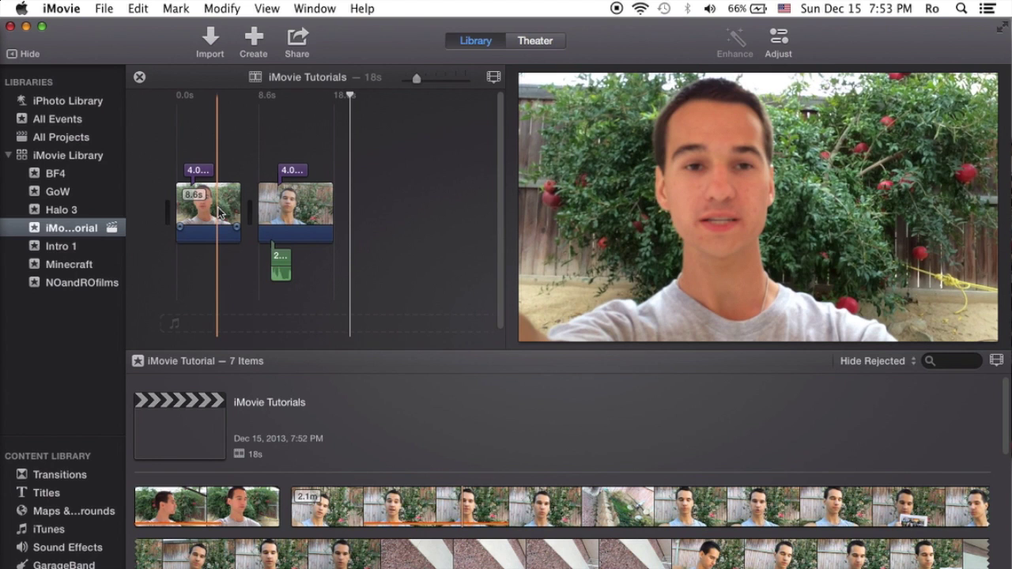
{"action": "key", "text": "space"}
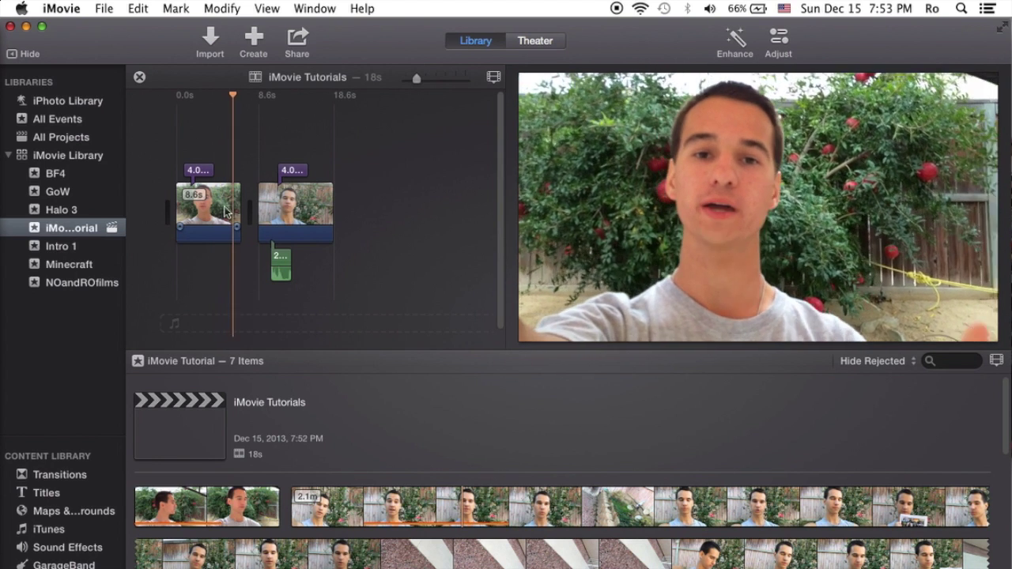
{"action": "left_click", "coordinate": [379, 202]}
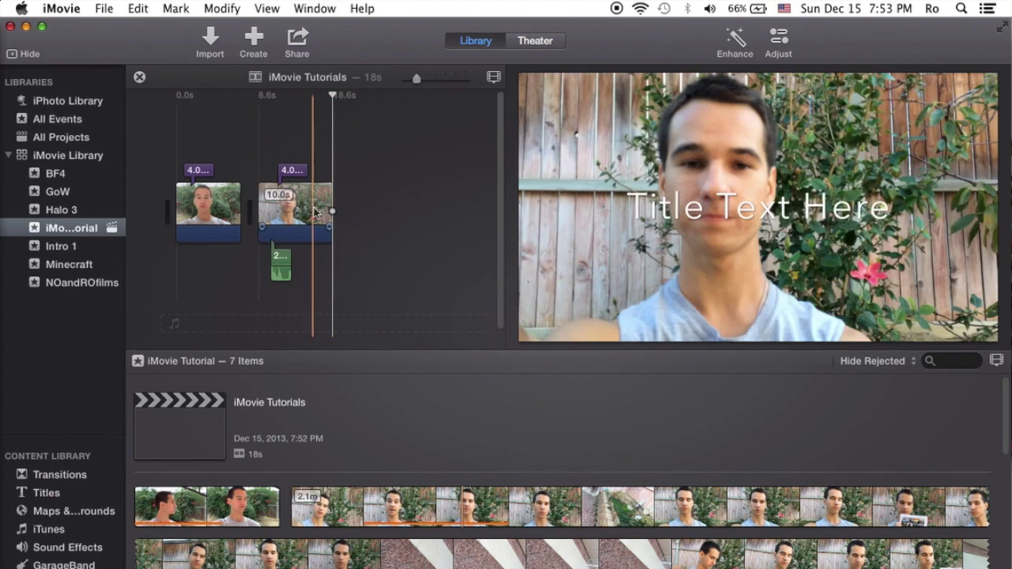
{"action": "key", "text": "space"}
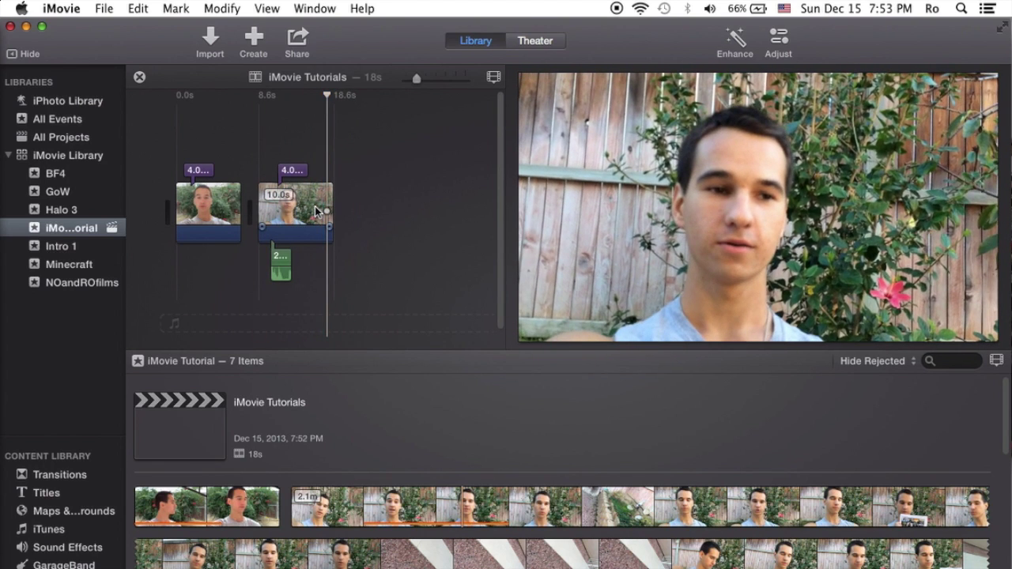
{"action": "left_click", "coordinate": [232, 196]}
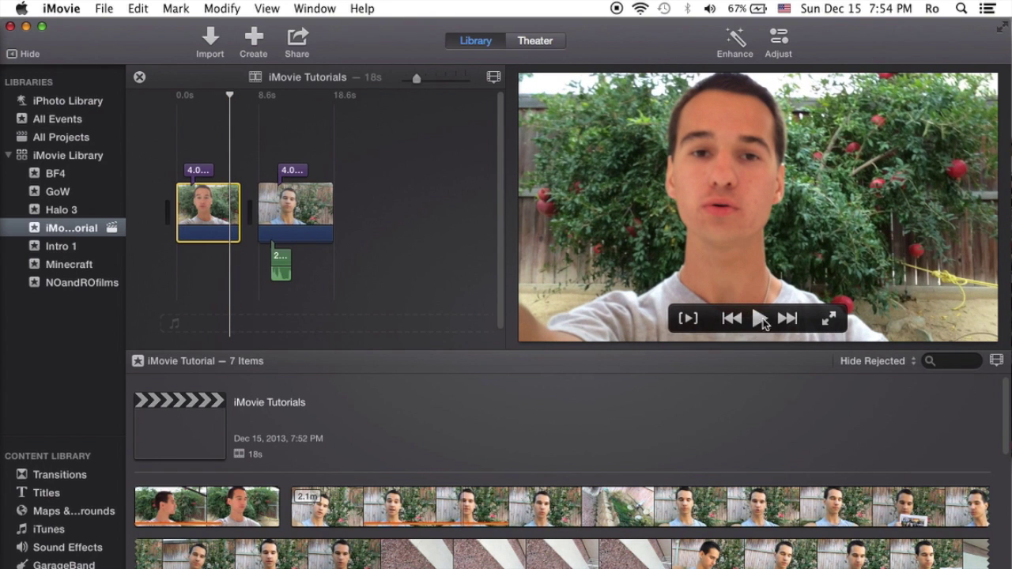
{"action": "left_click", "coordinate": [757, 319]}
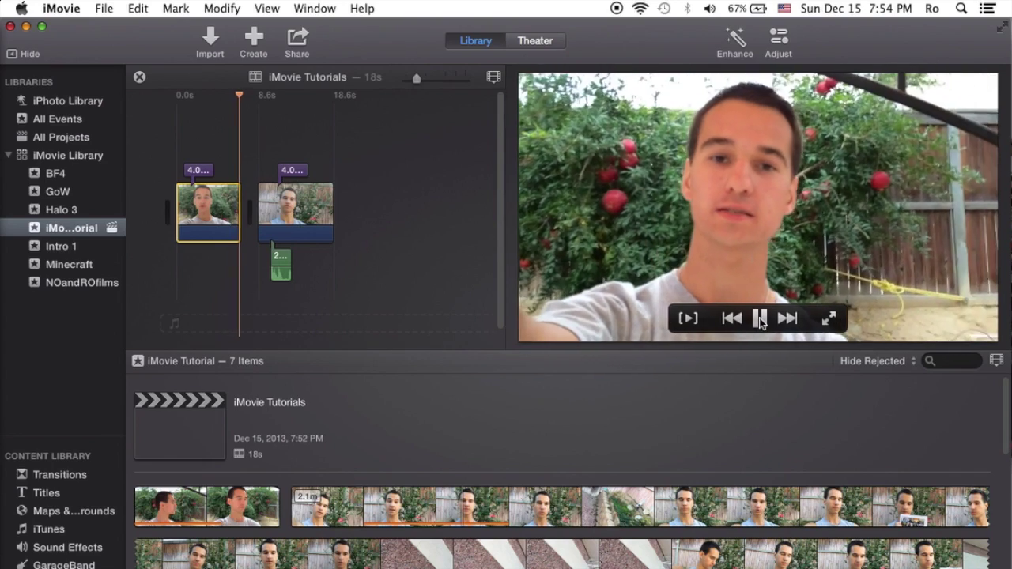
{"action": "left_click", "coordinate": [759, 319]}
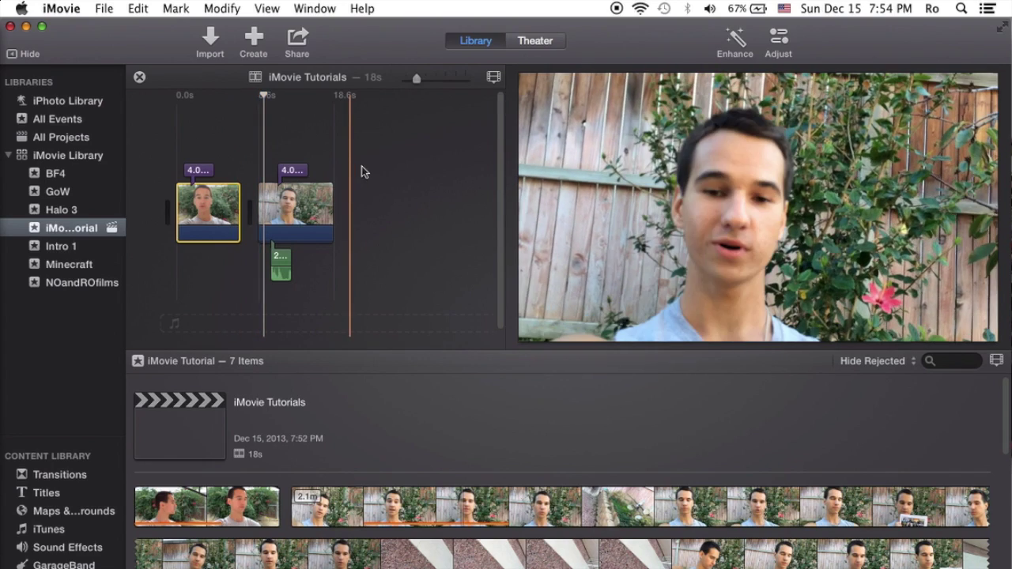
{"action": "left_click", "coordinate": [362, 171]}
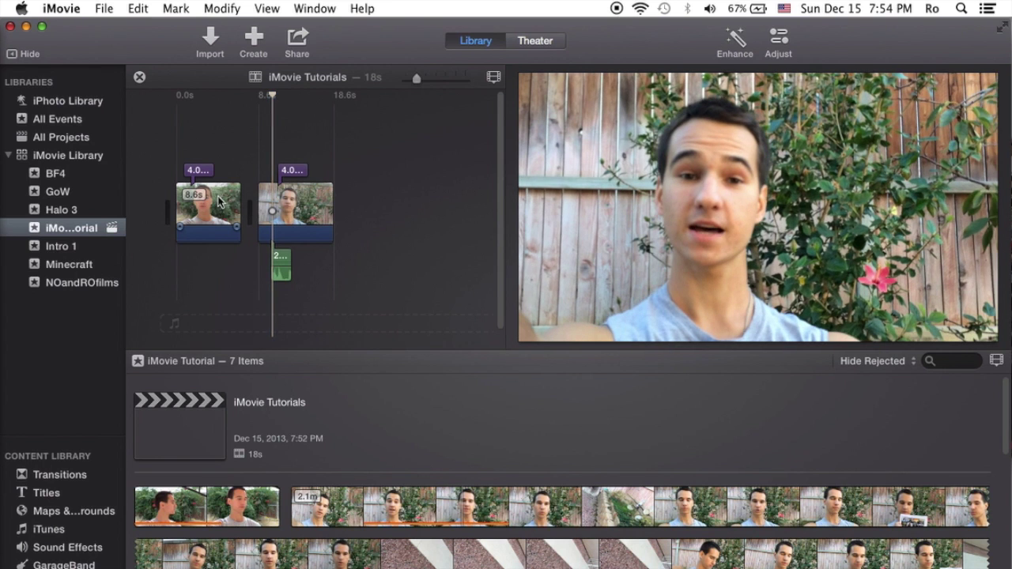
{"action": "left_click", "coordinate": [308, 202]}
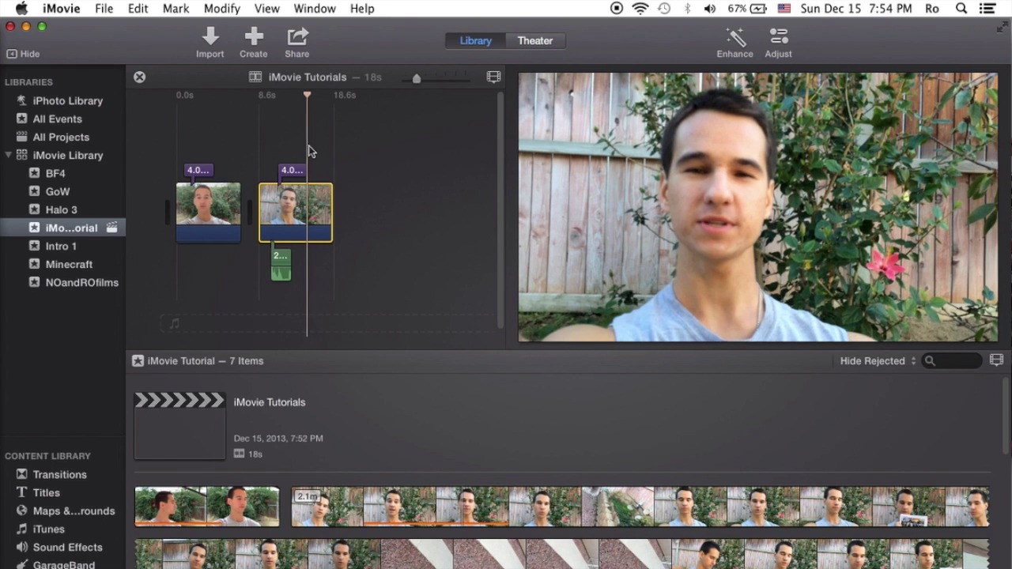
{"action": "left_click", "coordinate": [308, 145]}
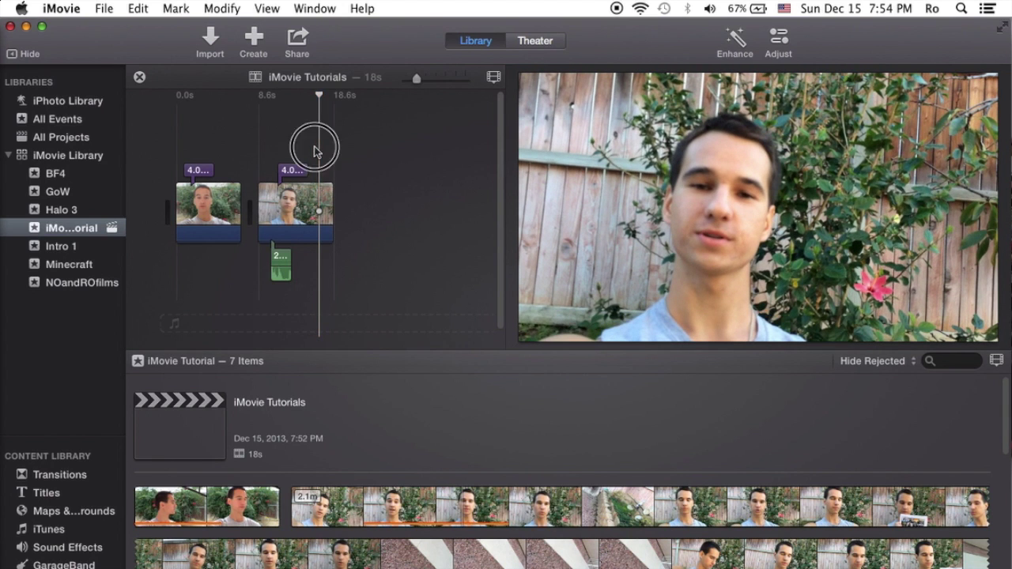
{"action": "left_click", "coordinate": [314, 148]}
{"action": "left_click", "coordinate": [320, 136]}
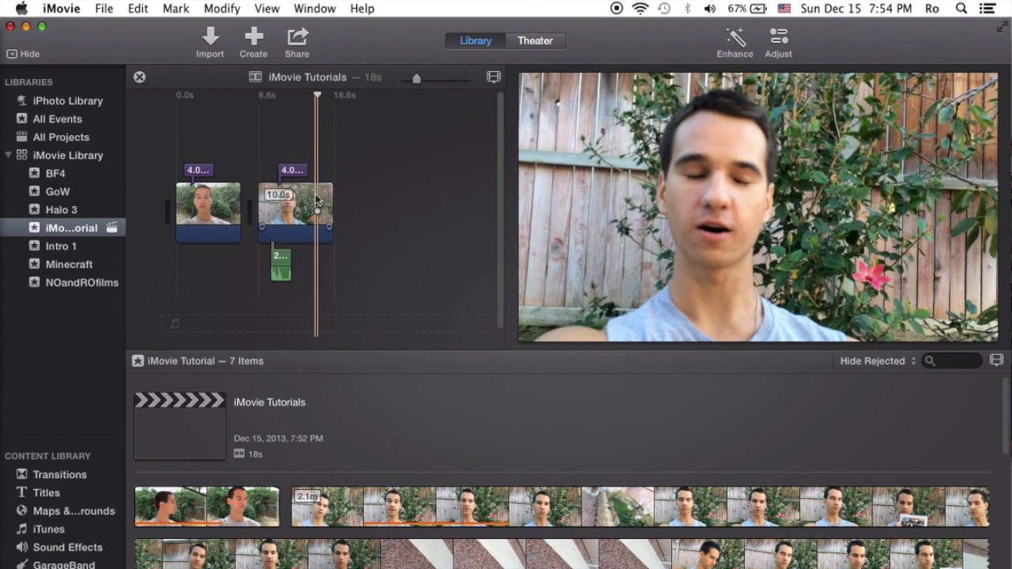
{"action": "right_click", "coordinate": [317, 197]}
{"action": "left_click", "coordinate": [368, 276]}
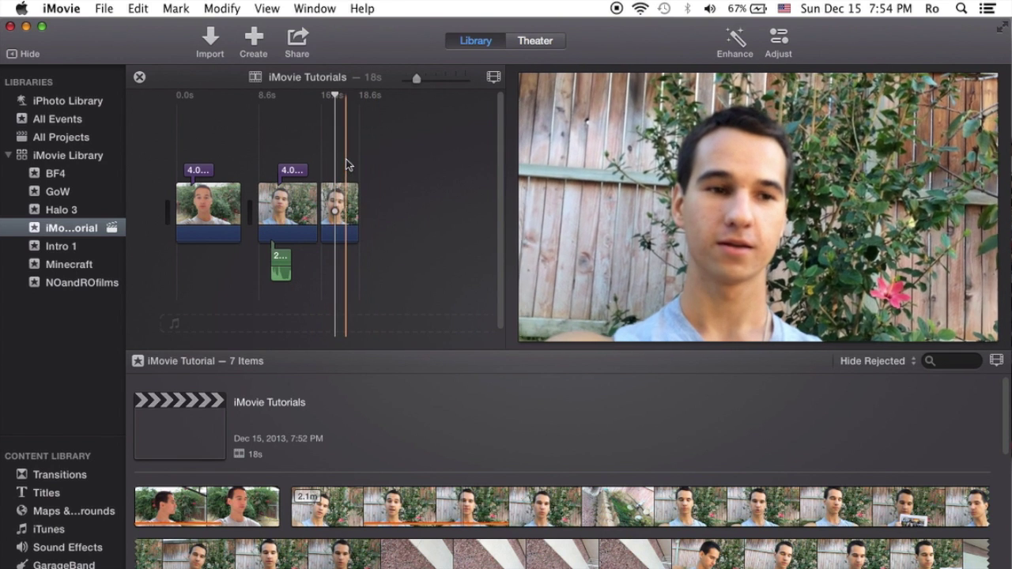
{"action": "left_click", "coordinate": [342, 155]}
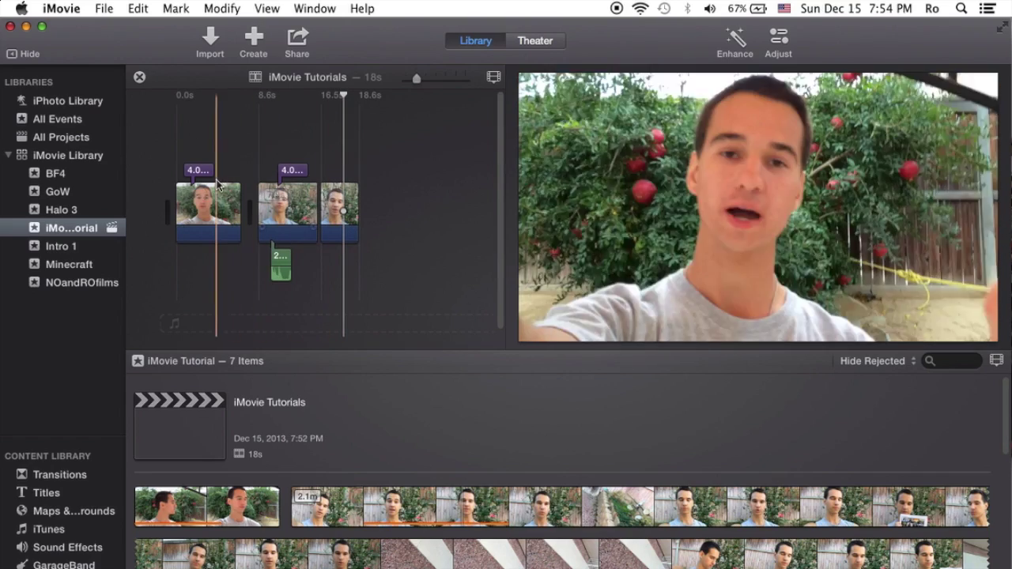
{"action": "right_click", "coordinate": [342, 196]}
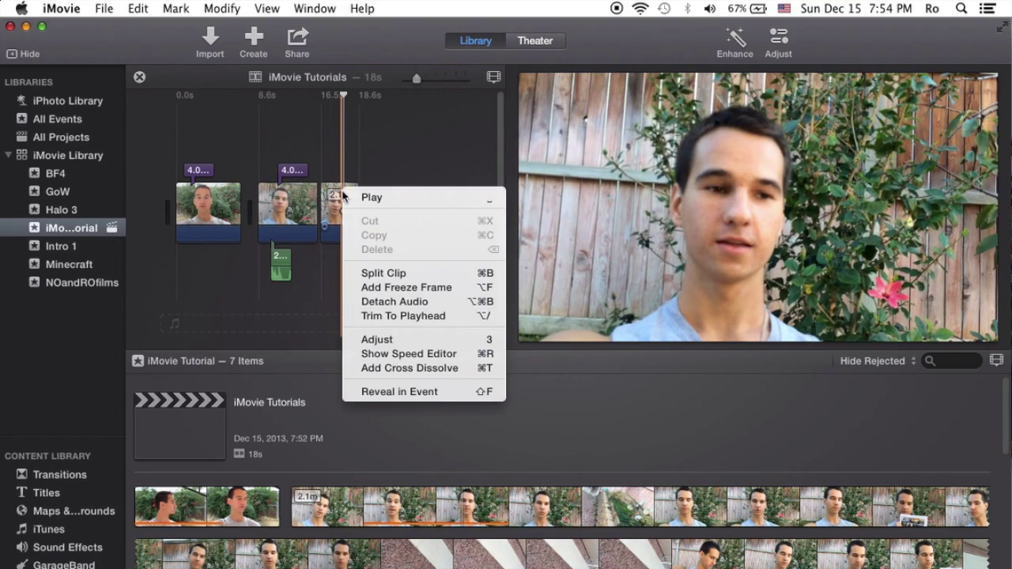
{"action": "left_click", "coordinate": [328, 154]}
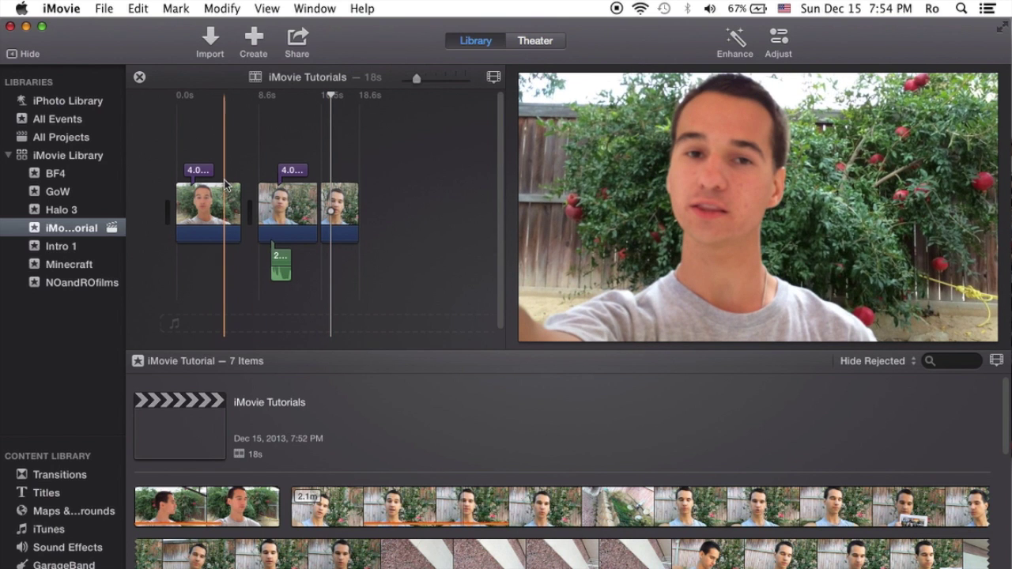
{"action": "key", "text": "super+b"}
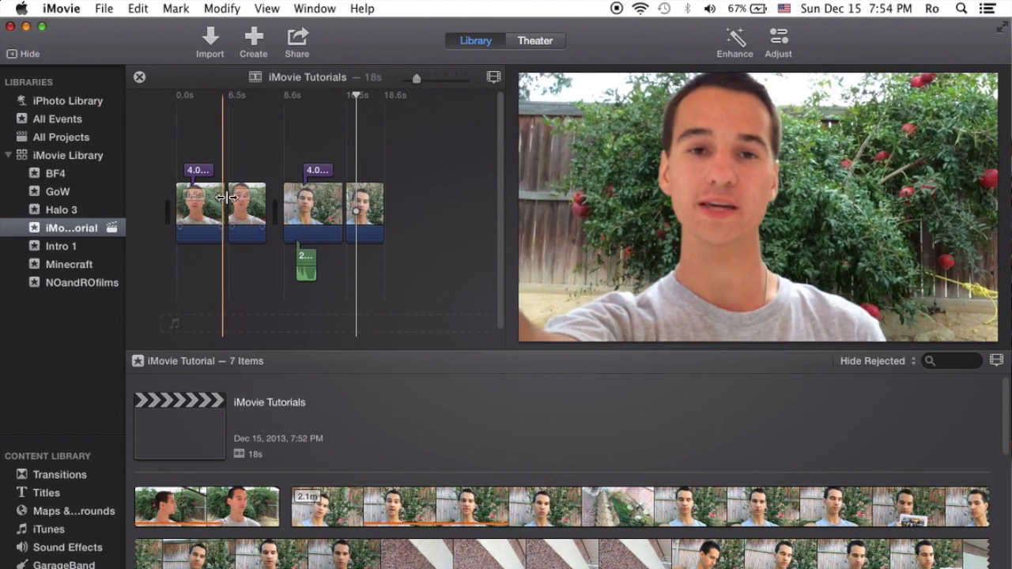
{"action": "left_click", "coordinate": [238, 200]}
{"action": "left_click", "coordinate": [263, 138]}
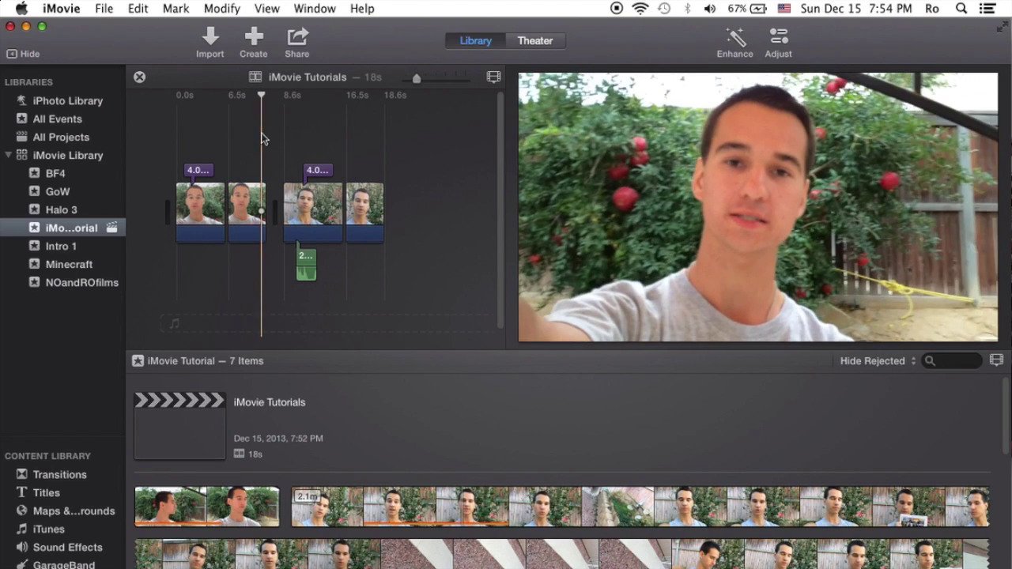
{"action": "key", "text": "Delete"}
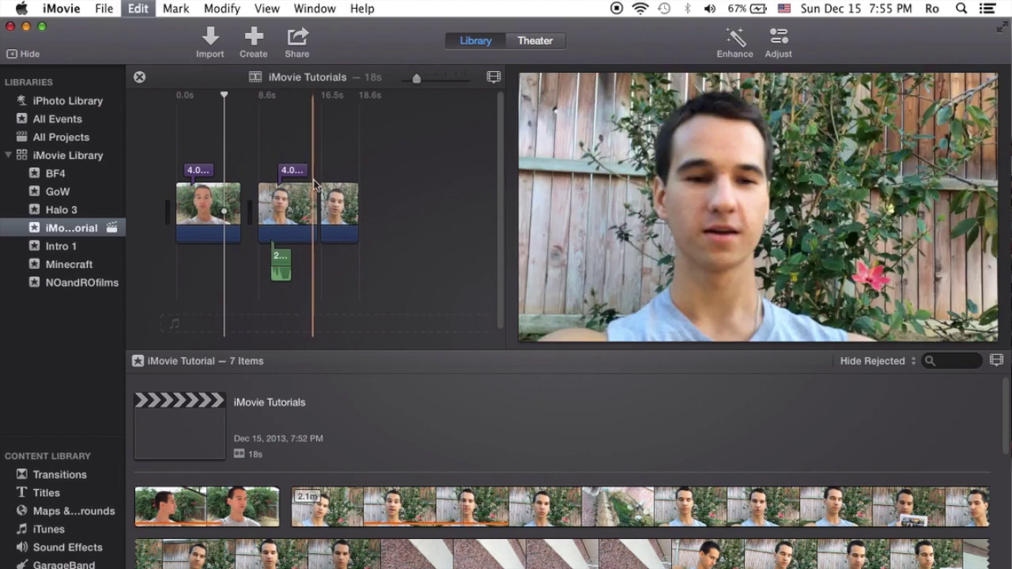
{"action": "key", "text": "space"}
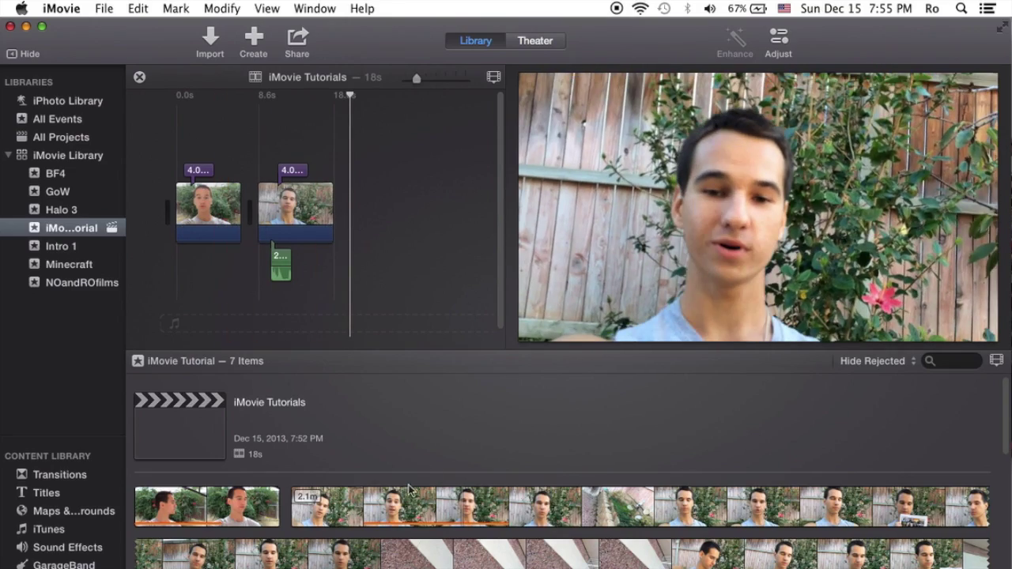
Step: Append a long clip from the event browser to the end of the timeline
{"action": "left_click", "coordinate": [691, 538]}
{"action": "scroll", "coordinate": [680, 546], "scroll_direction": "down", "scroll_amount": 3}
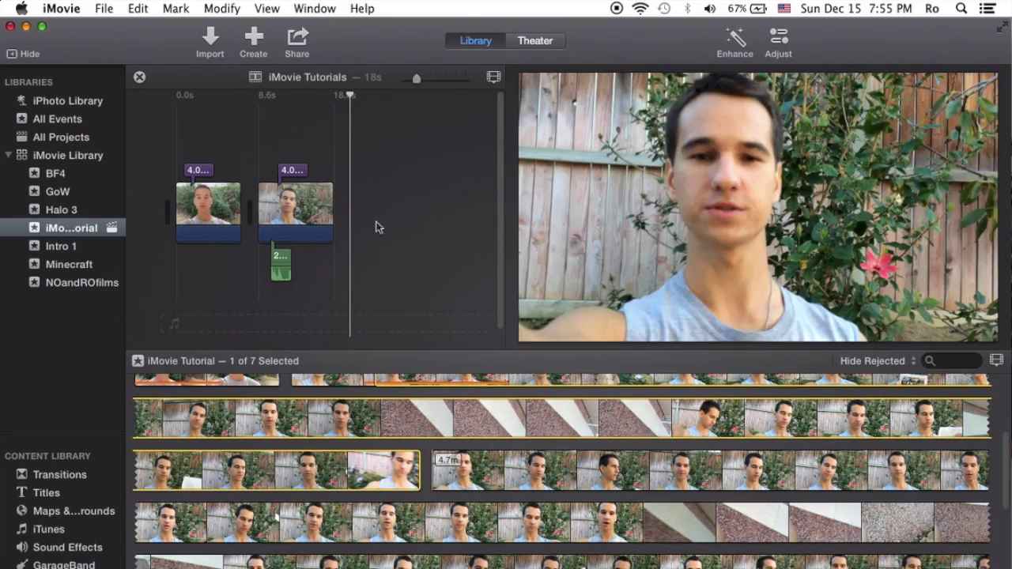
{"action": "left_click", "coordinate": [378, 228]}
{"action": "left_click_drag", "start_coordinate": [585, 423], "coordinate": [352, 193]}
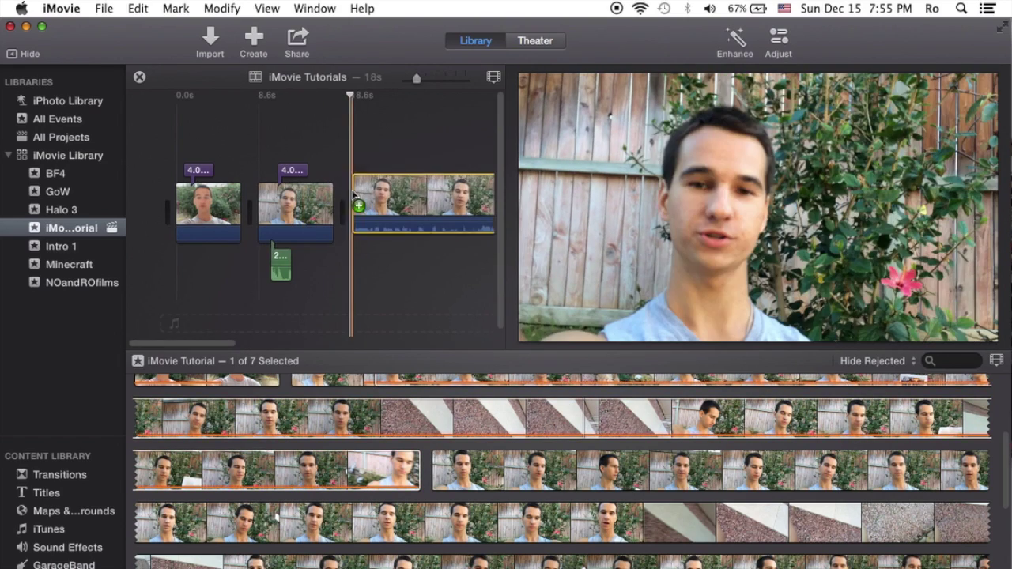
{"action": "left_click", "coordinate": [389, 158]}
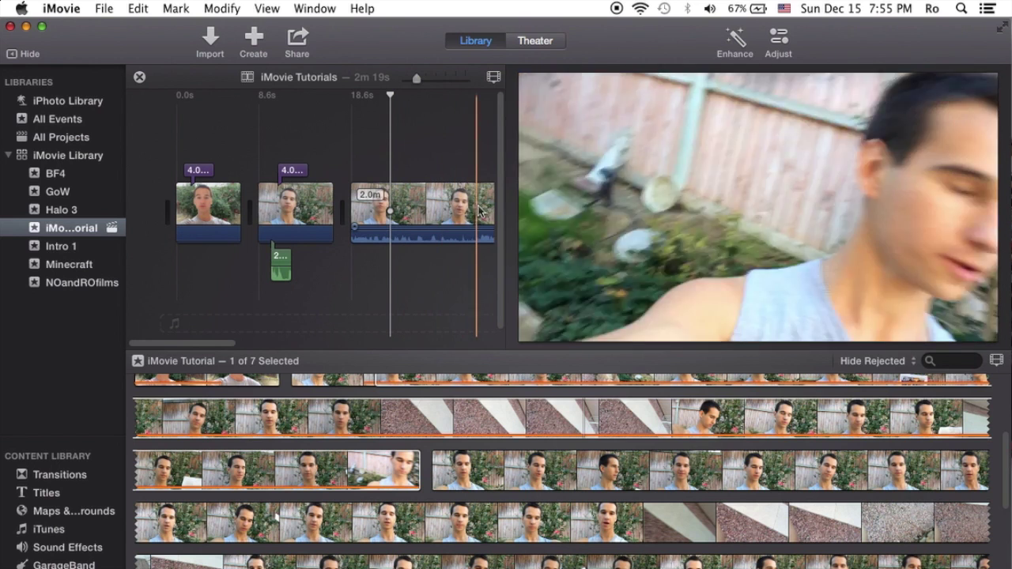
Step: Split the added clip at three points with Command-B and select the middle piece
{"action": "left_click", "coordinate": [473, 190]}
{"action": "scroll", "coordinate": [468, 185], "scroll_direction": "right", "scroll_amount": 1}
{"action": "scroll", "coordinate": [467, 185], "scroll_direction": "right", "scroll_amount": 10}
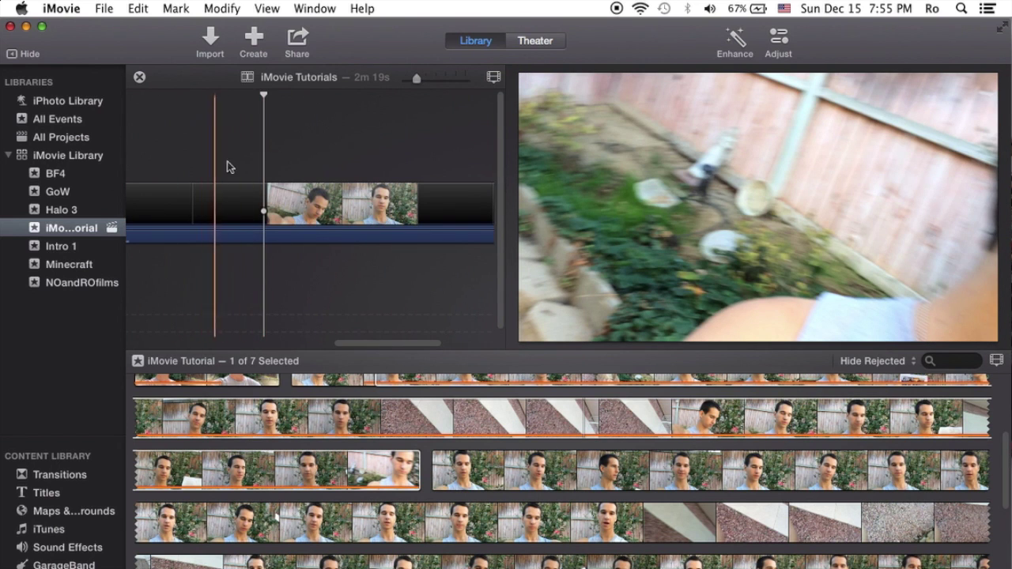
{"action": "left_click", "coordinate": [242, 164]}
{"action": "left_click", "coordinate": [352, 163]}
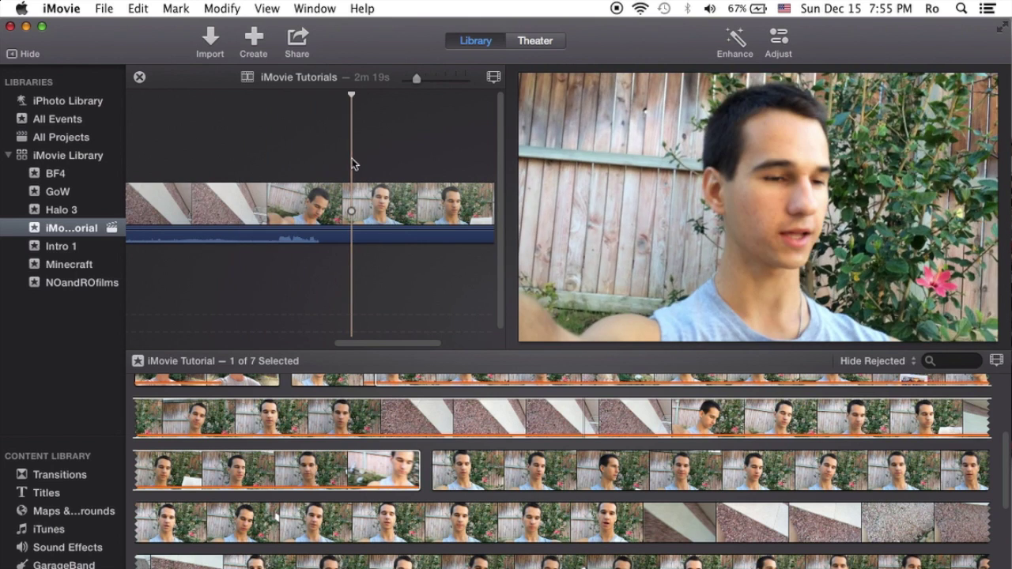
{"action": "left_click", "coordinate": [243, 163]}
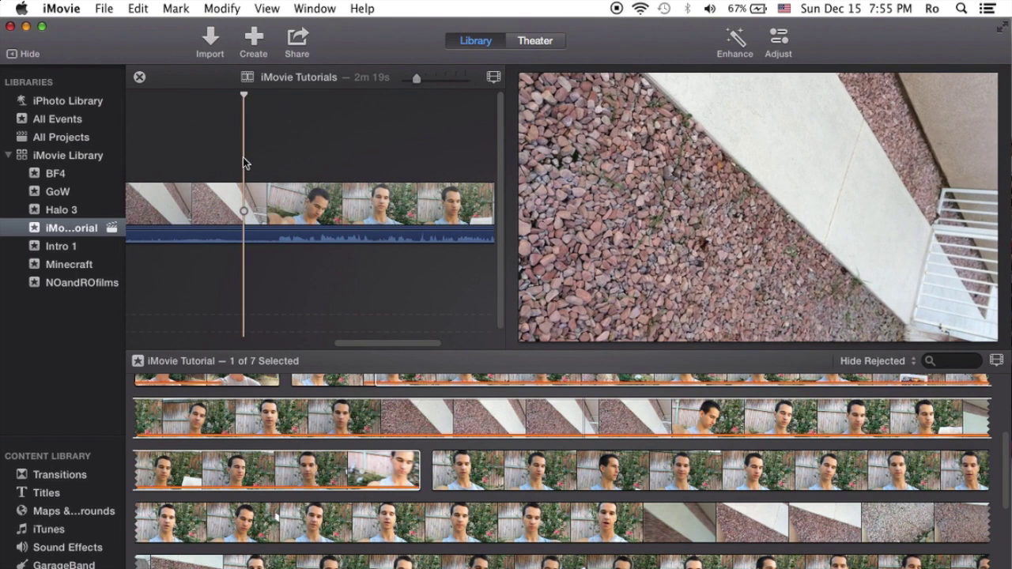
{"action": "key", "text": "super+b"}
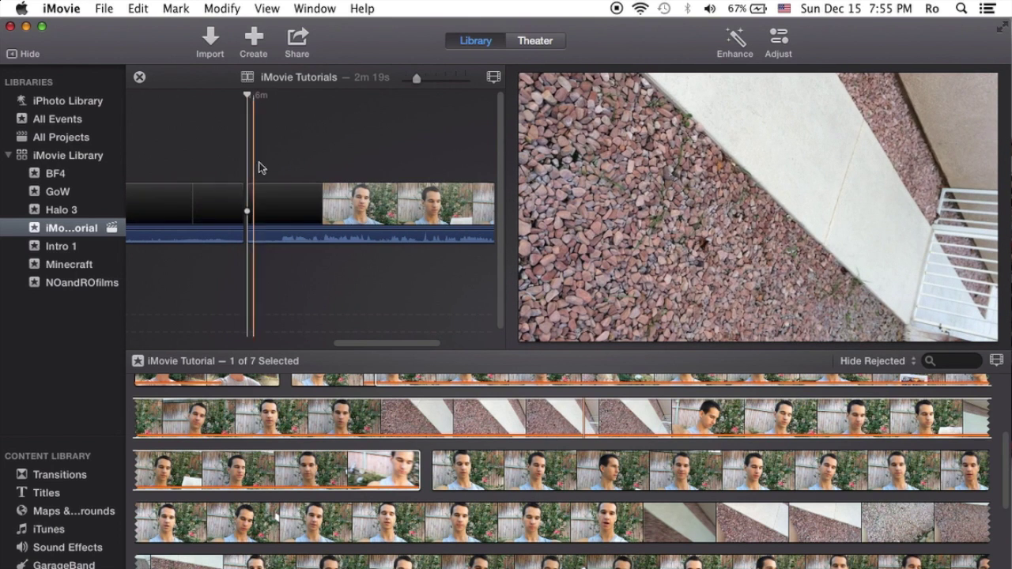
{"action": "left_click", "coordinate": [385, 168]}
{"action": "key", "text": "super+b"}
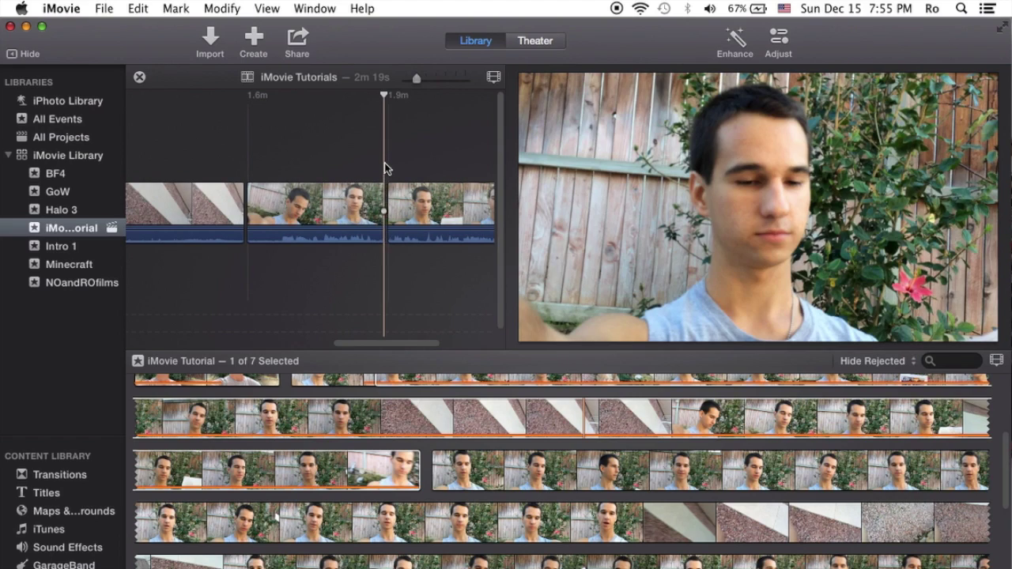
{"action": "left_click", "coordinate": [322, 169]}
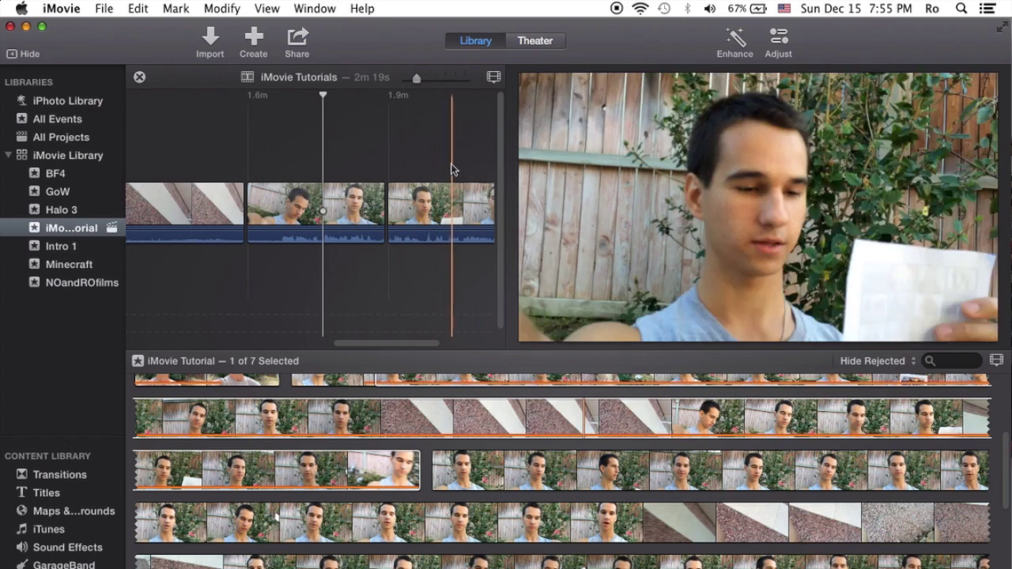
{"action": "key", "text": "super+b"}
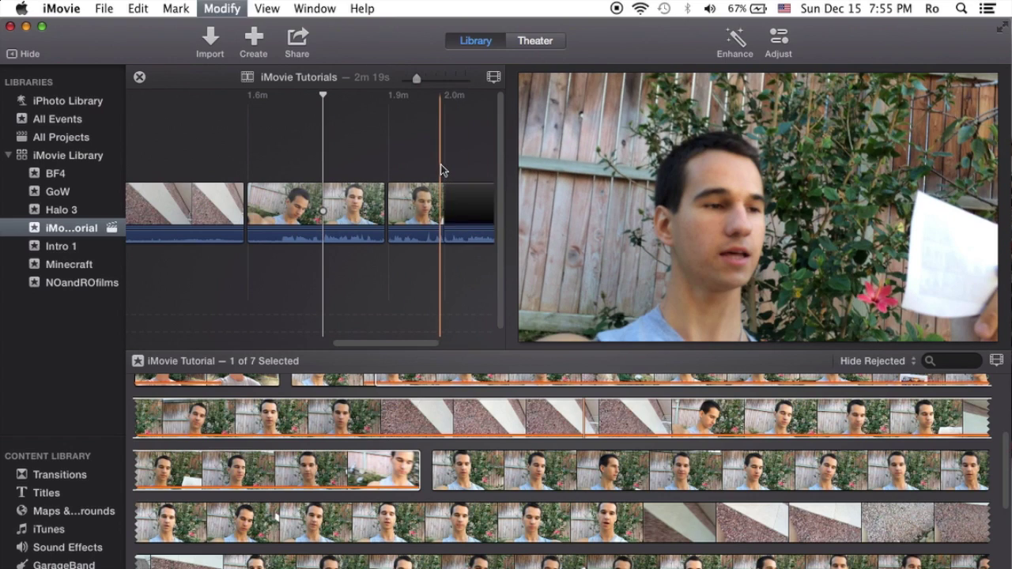
{"action": "left_click", "coordinate": [353, 207]}
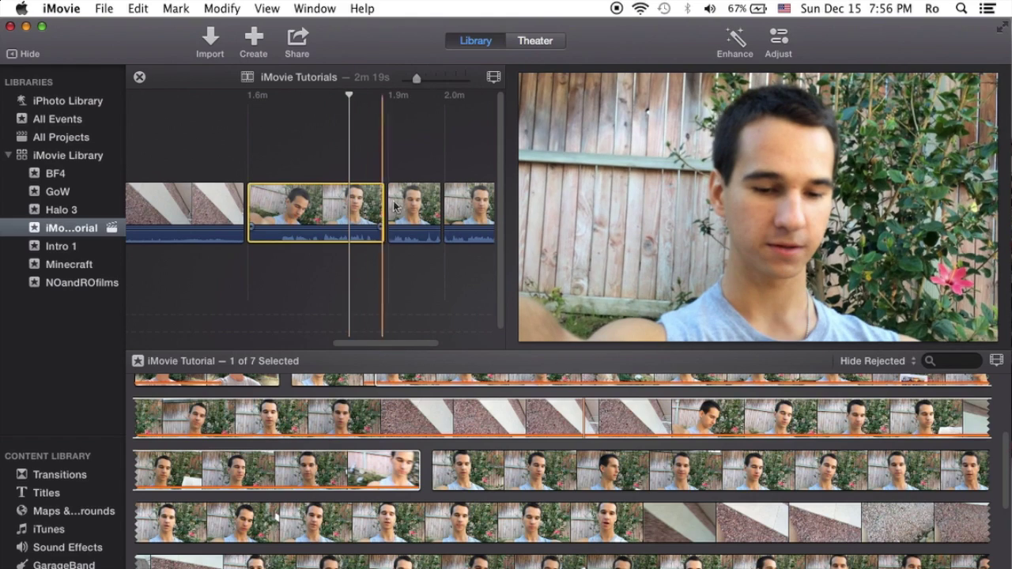
Step: Delete the split-off footage pieces, two together then one more, leaving the original two clips
{"action": "left_click", "coordinate": [420, 208], "text": "super"}
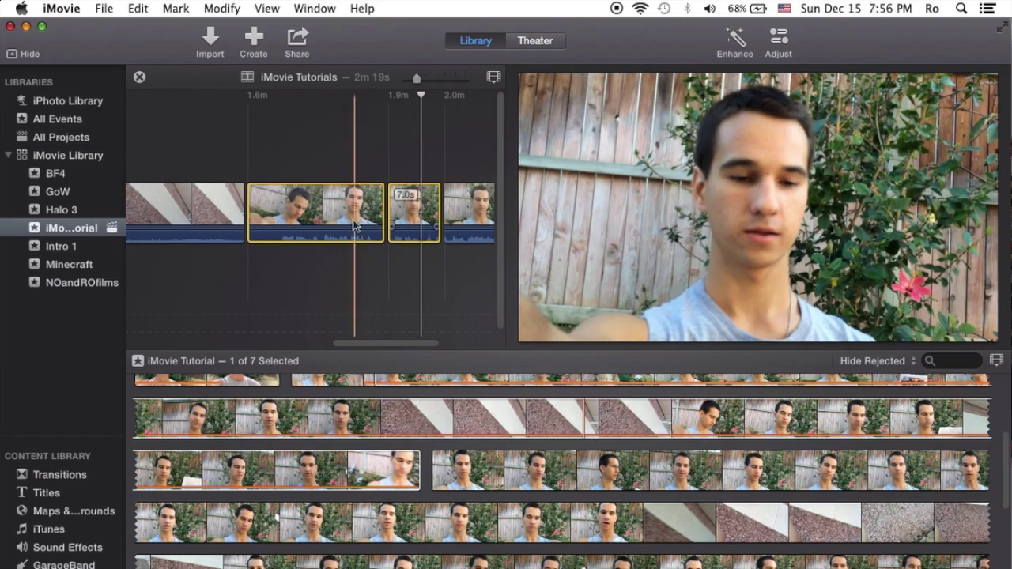
{"action": "key", "text": "Delete"}
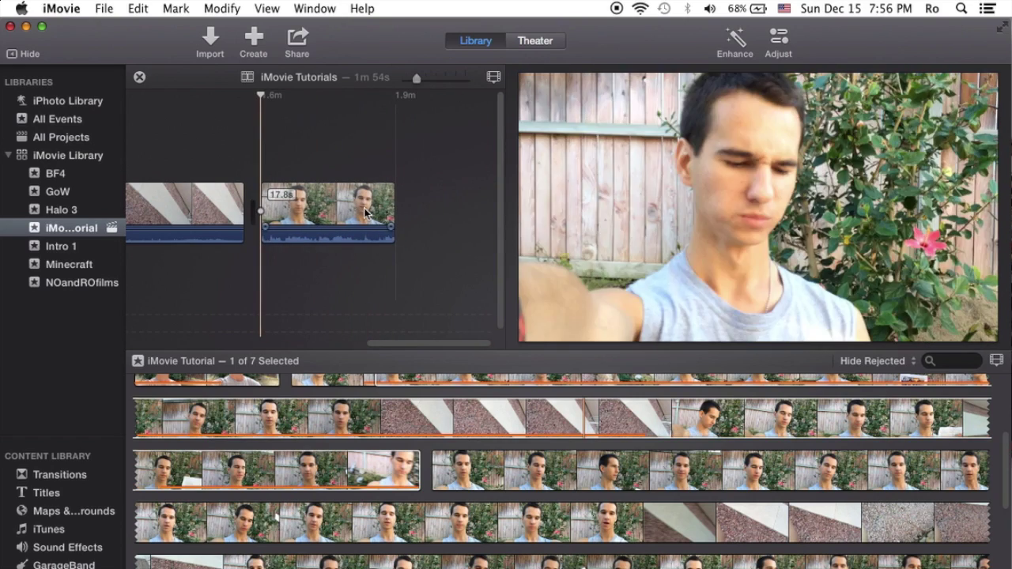
{"action": "left_click", "coordinate": [289, 164]}
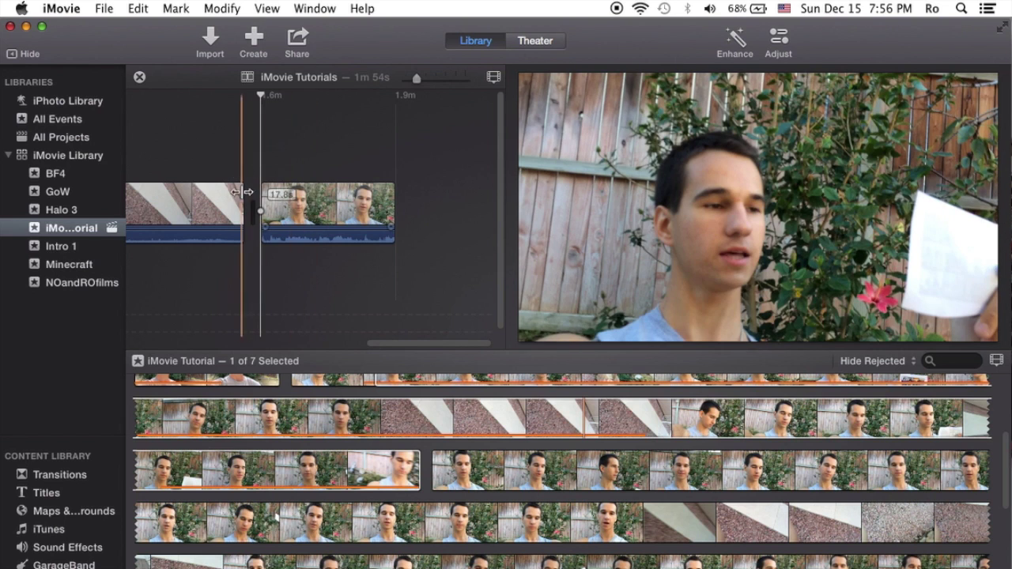
{"action": "left_click_drag", "start_coordinate": [329, 151], "coordinate": [195, 154]}
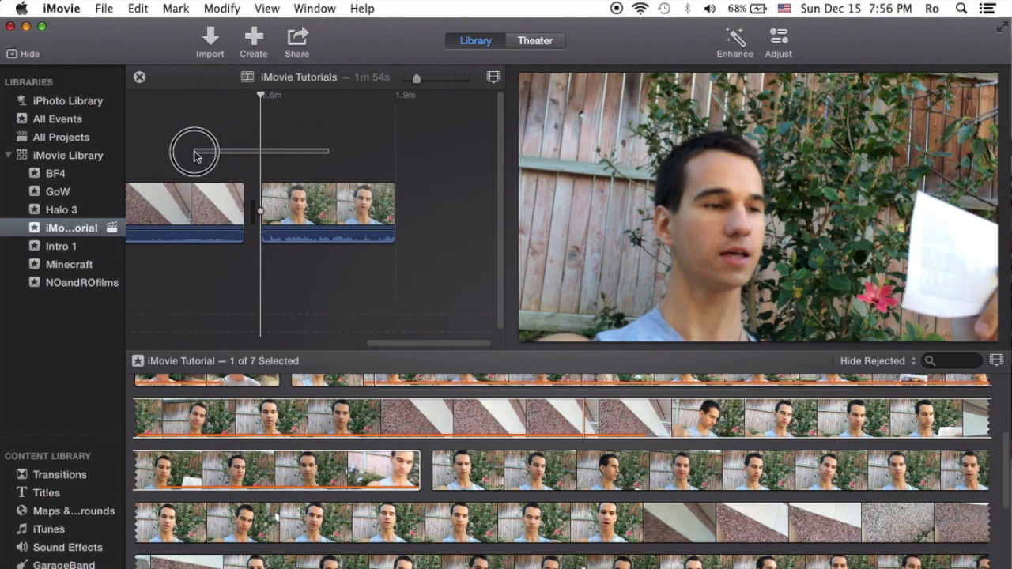
{"action": "left_click", "coordinate": [214, 210]}
{"action": "left_click", "coordinate": [377, 209]}
{"action": "key", "text": "Delete"}
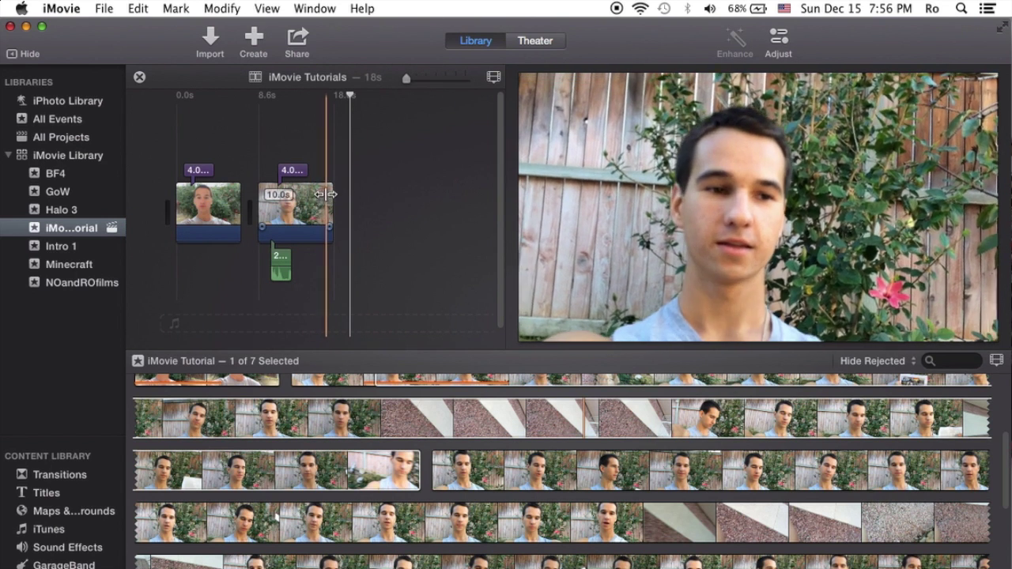
Step: Mark a 13.5-second range of the event clip and place it after the second timeline clip
{"action": "left_click", "coordinate": [291, 219]}
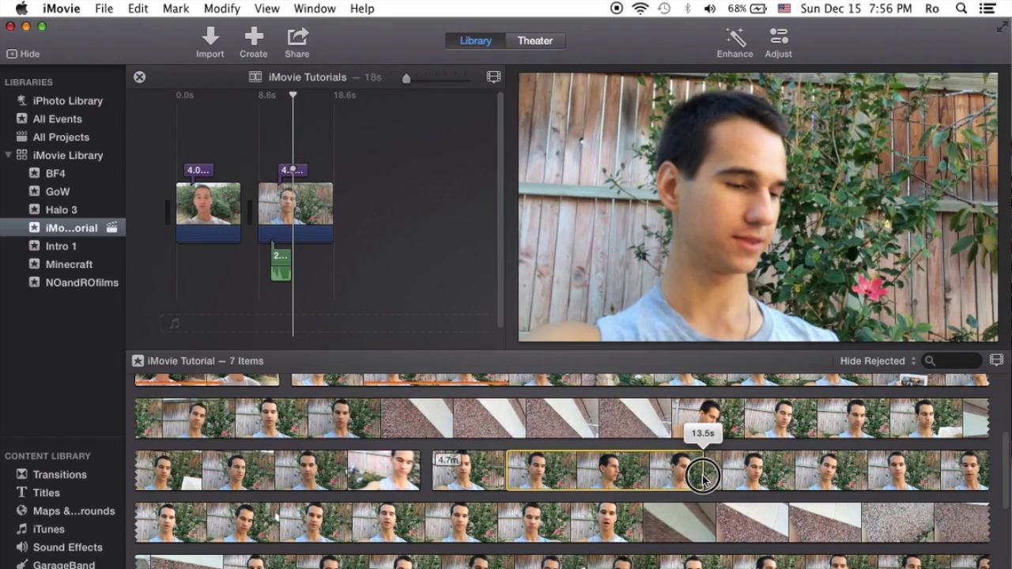
{"action": "left_click_drag", "start_coordinate": [703, 475], "coordinate": [703, 476]}
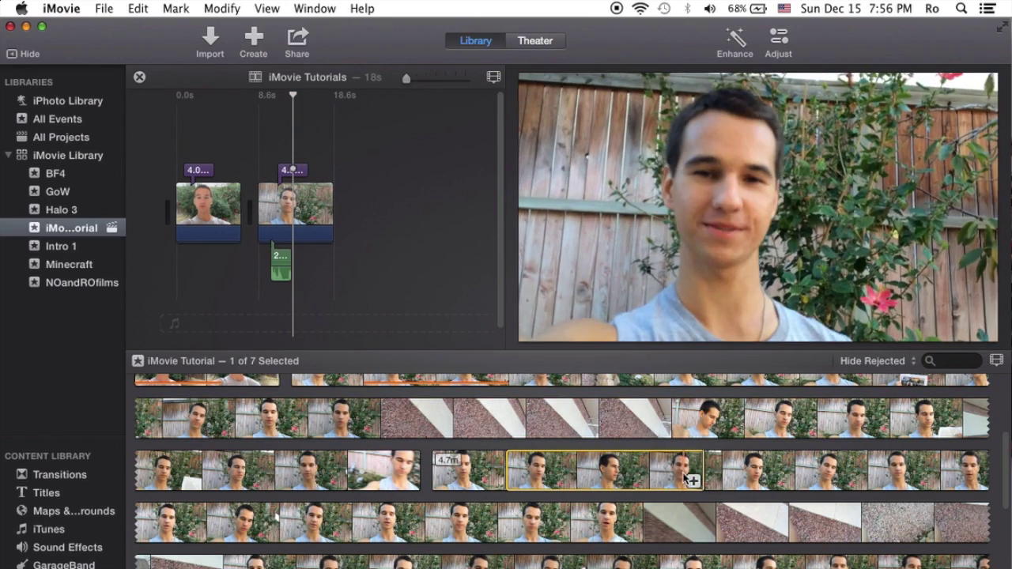
{"action": "left_click", "coordinate": [693, 480]}
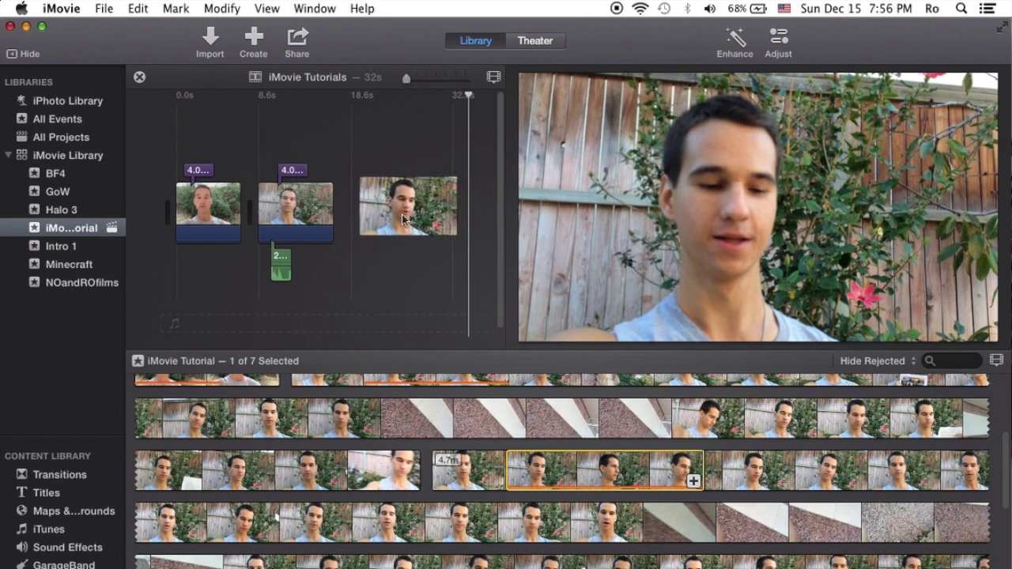
{"action": "left_click", "coordinate": [405, 212]}
{"action": "key", "text": "Delete"}
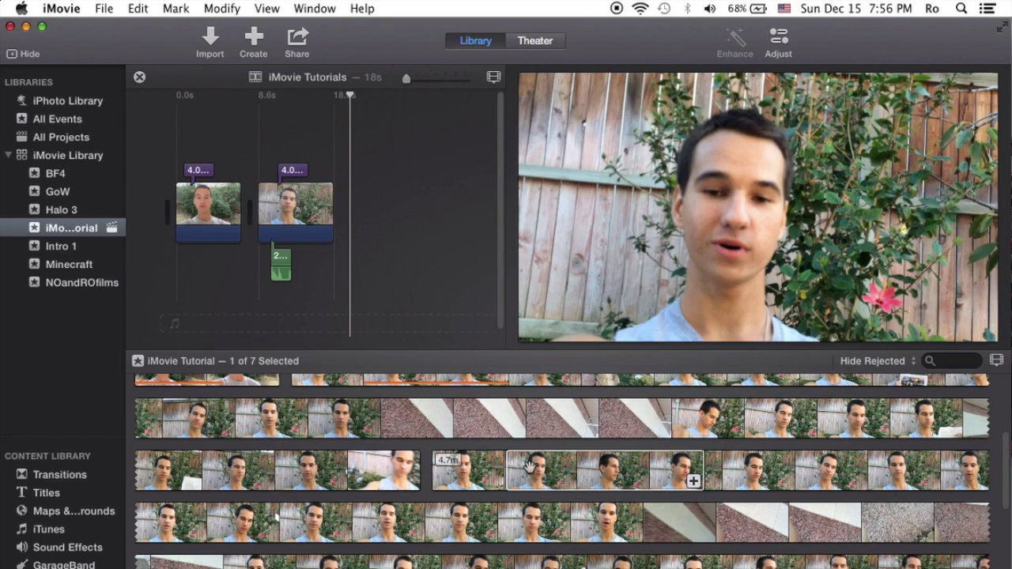
{"action": "left_click_drag", "start_coordinate": [570, 469], "coordinate": [355, 187]}
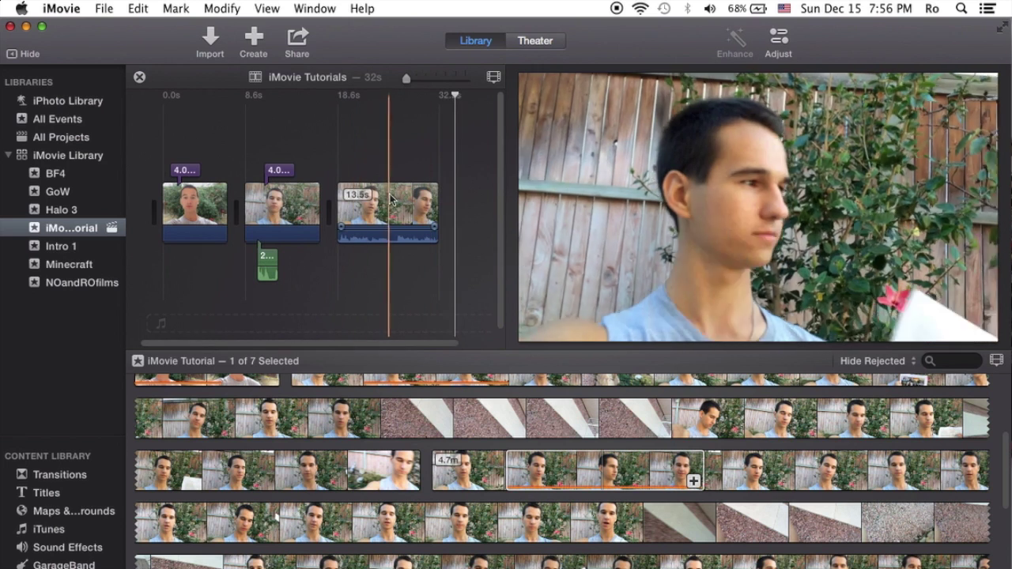
{"action": "left_click", "coordinate": [391, 199]}
Step: Delete the 13.5-second third clip, leaving two titled clips with the second at 10.0 seconds
{"action": "key", "text": "Delete"}
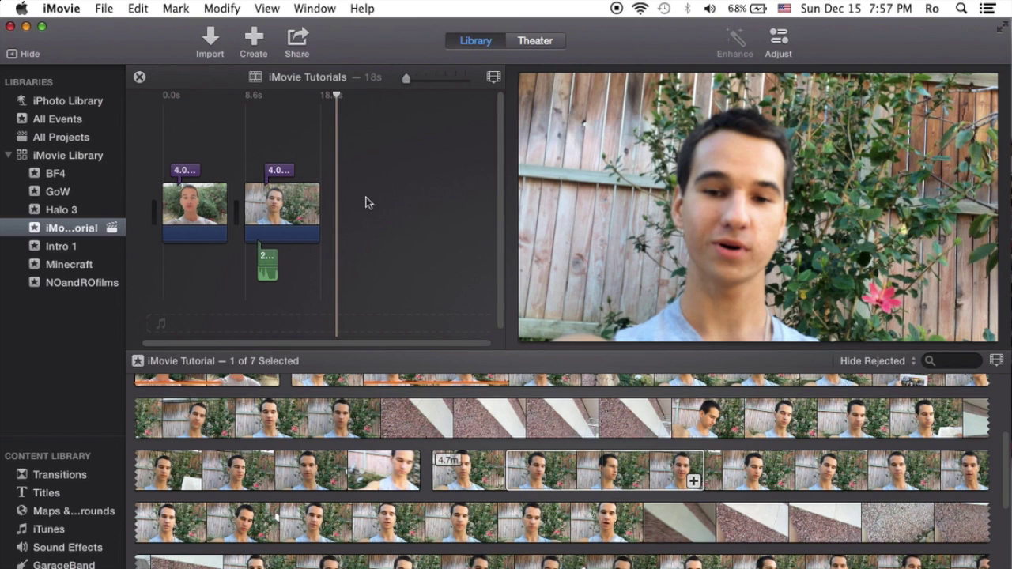
{"action": "mouse_move", "coordinate": [3, 196]}
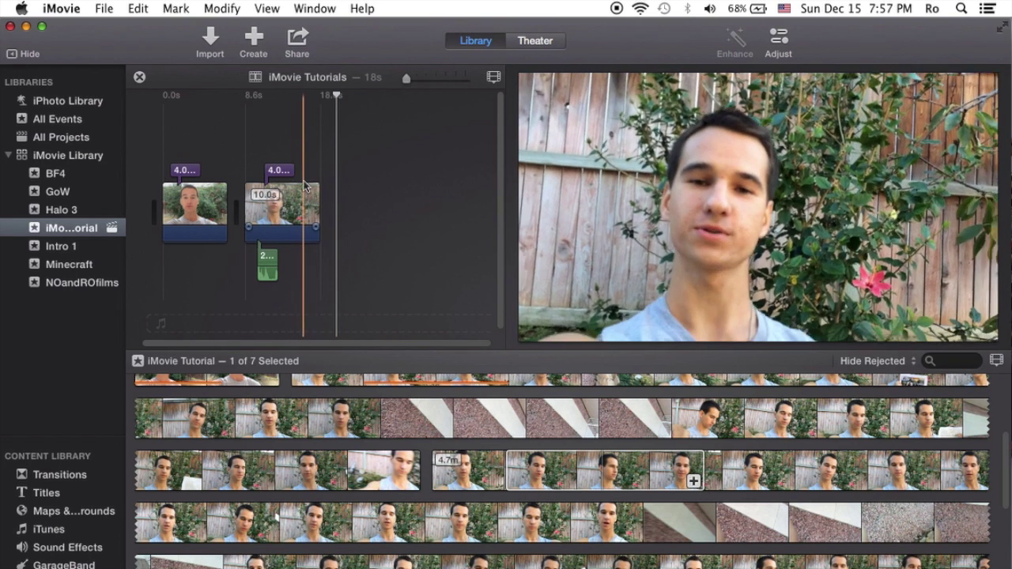
{"action": "left_click", "coordinate": [305, 187]}
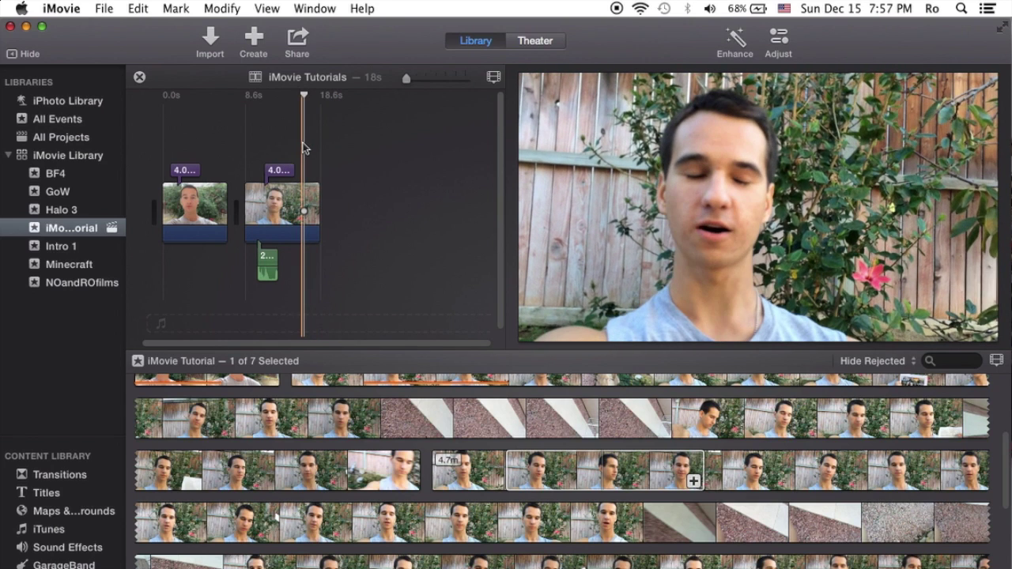
{"action": "key", "text": "space"}
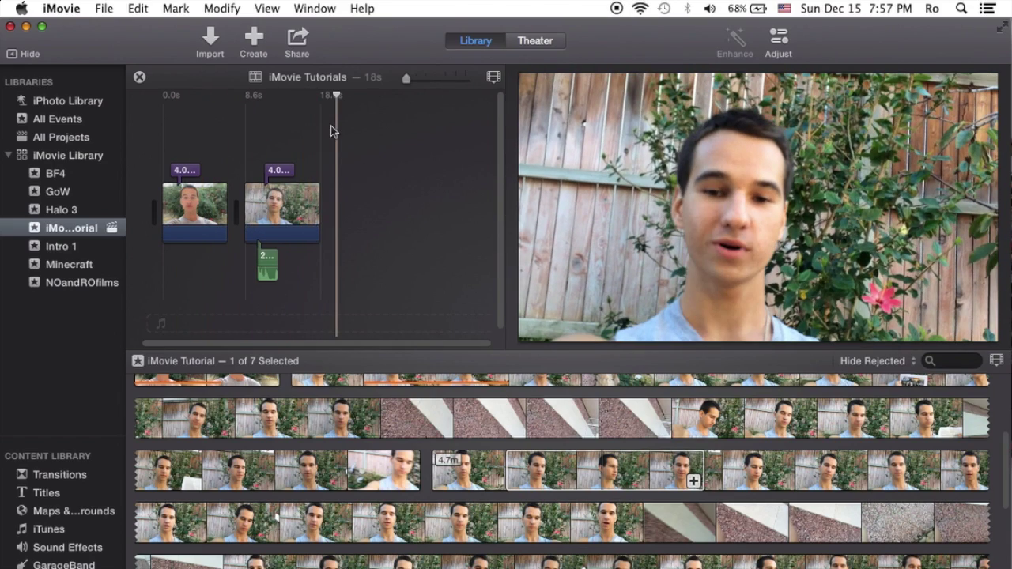
{"action": "left_click", "coordinate": [176, 8]}
{"action": "left_click", "coordinate": [174, 8]}
{"action": "left_click", "coordinate": [376, 10]}
{"action": "left_click", "coordinate": [372, 9]}
{"action": "left_click", "coordinate": [95, 8]}
{"action": "mouse_move", "coordinate": [142, 6]}
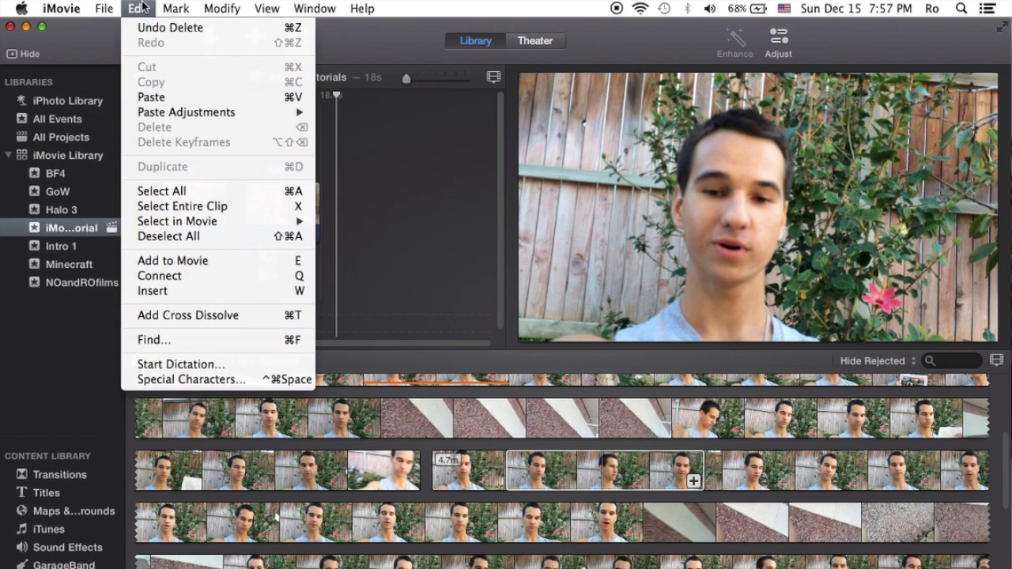
{"action": "mouse_move", "coordinate": [105, 8]}
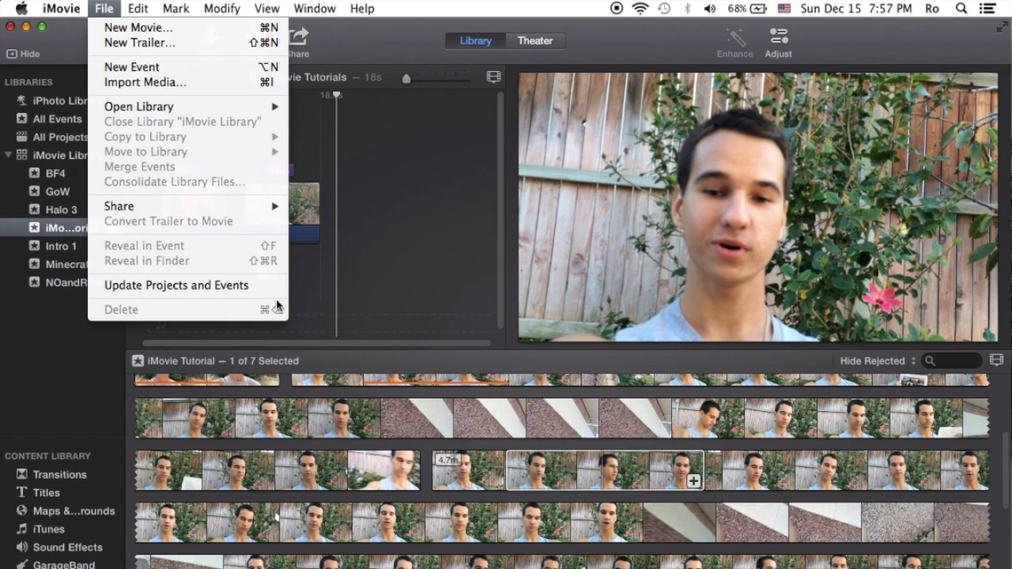
{"action": "left_click", "coordinate": [425, 201]}
{"action": "left_click", "coordinate": [132, 8]}
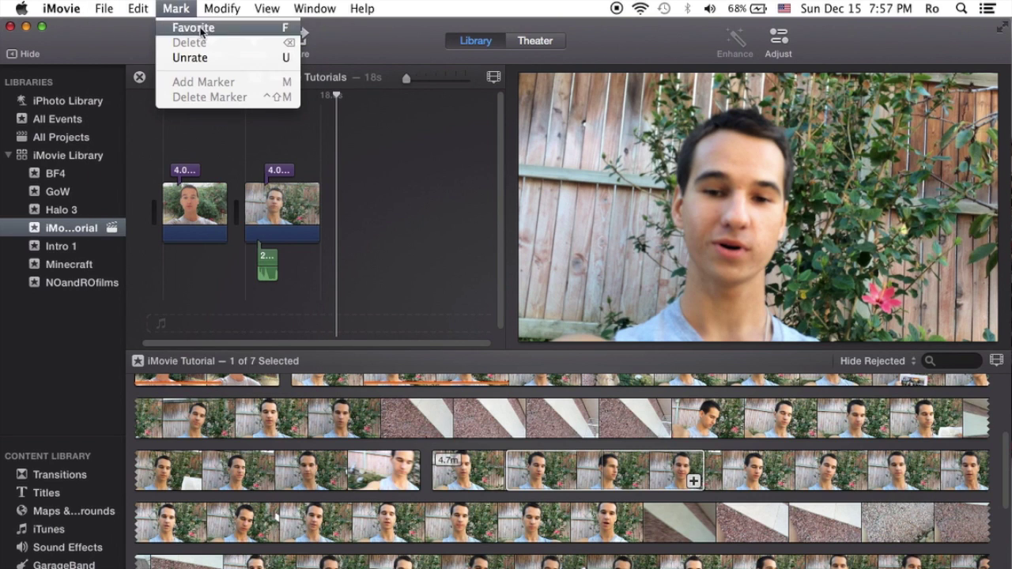
{"action": "left_click", "coordinate": [379, 153]}
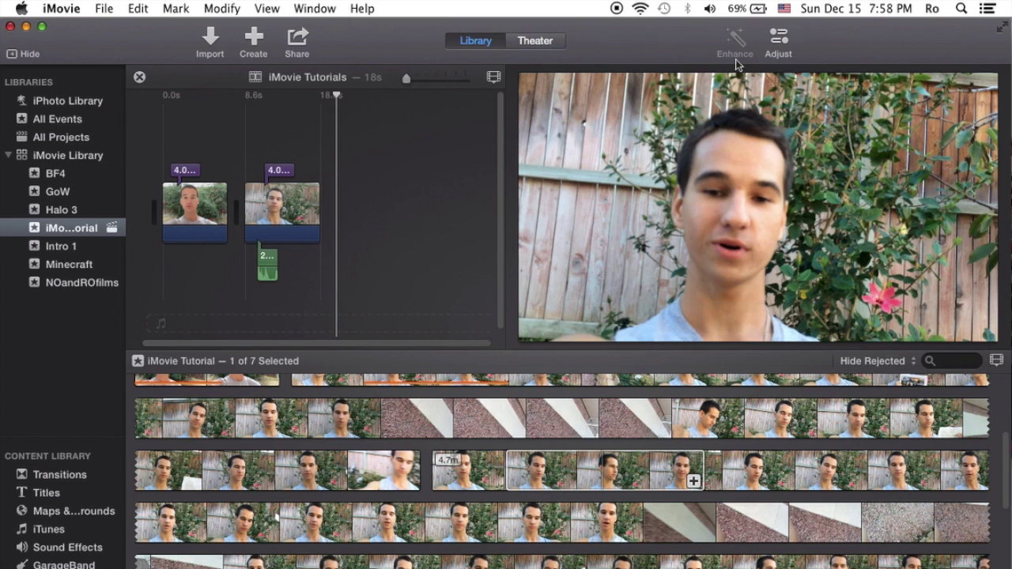
{"action": "left_click", "coordinate": [781, 52]}
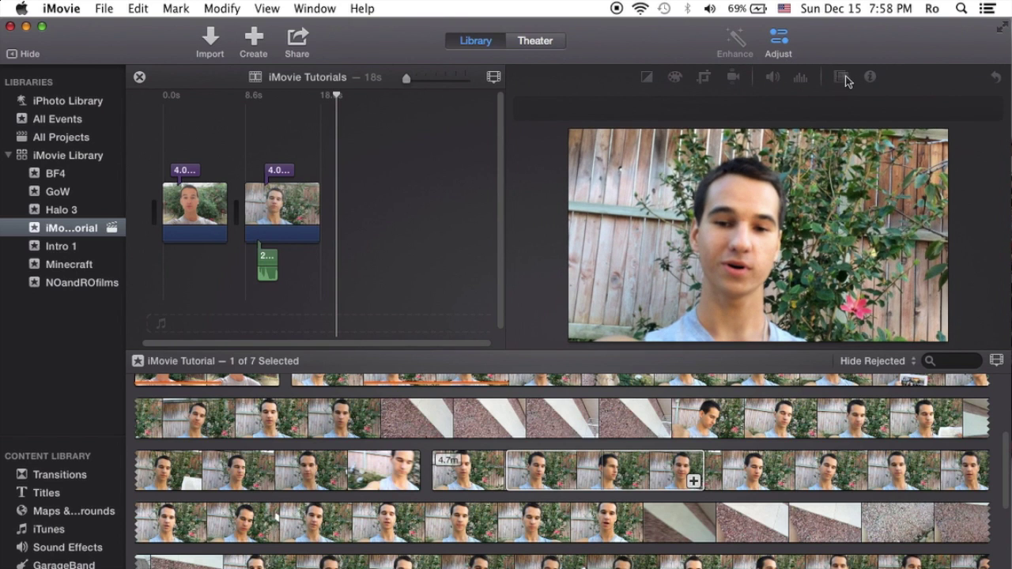
{"action": "left_click", "coordinate": [283, 202]}
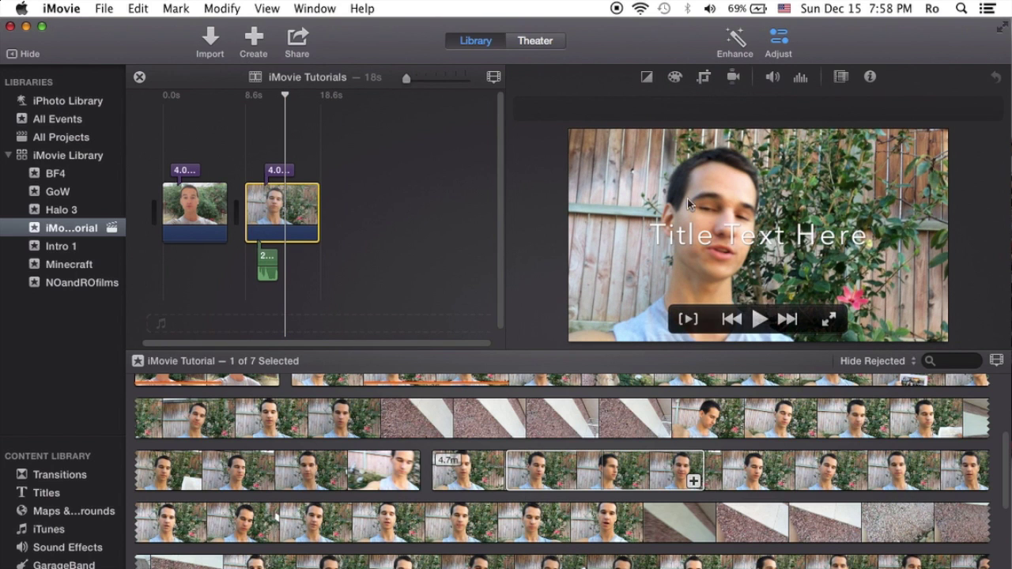
{"action": "left_click", "coordinate": [783, 55]}
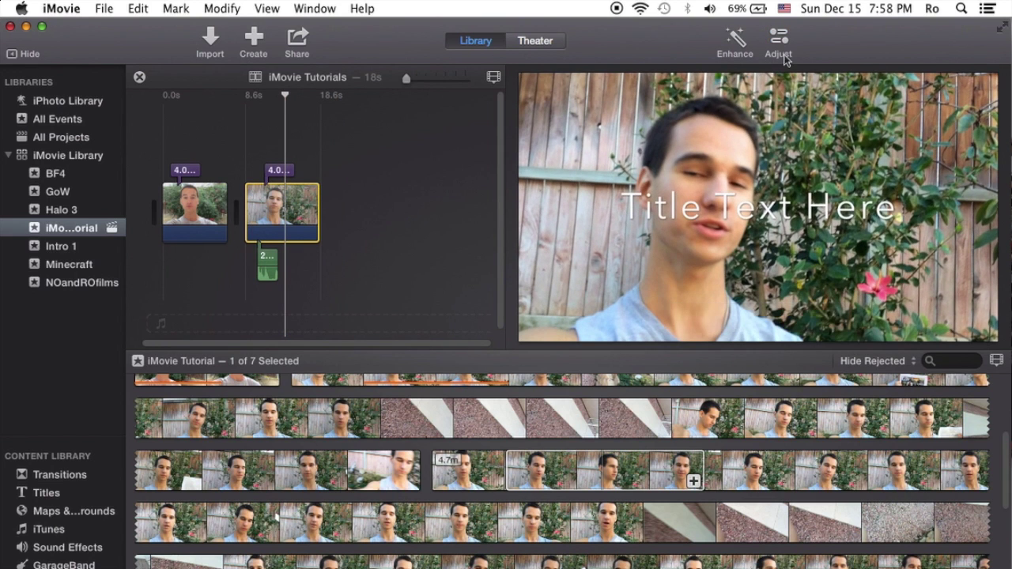
{"action": "left_click", "coordinate": [401, 145]}
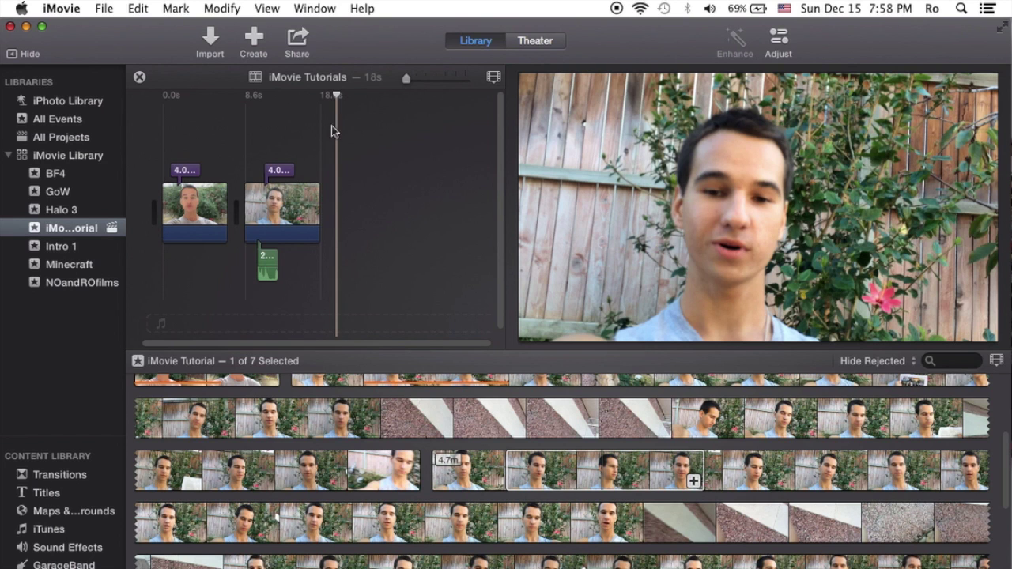
{"action": "left_click", "coordinate": [237, 132]}
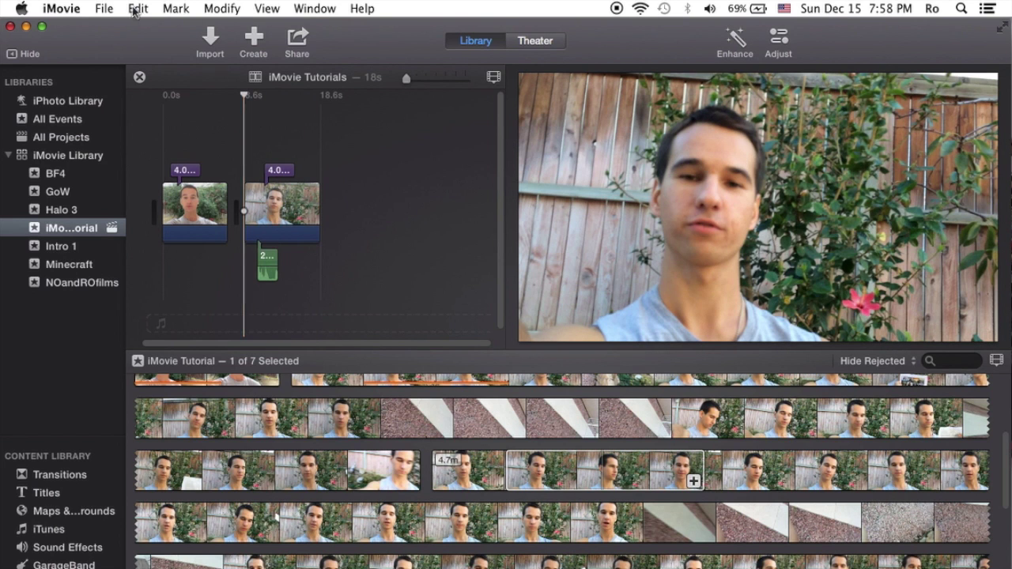
{"action": "left_click", "coordinate": [104, 8]}
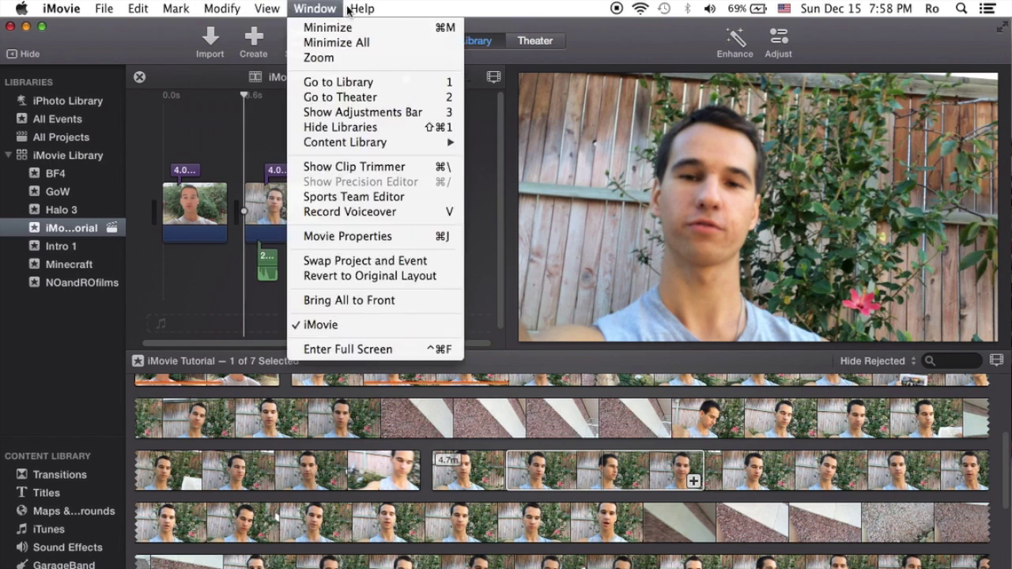
{"action": "mouse_move", "coordinate": [367, 9]}
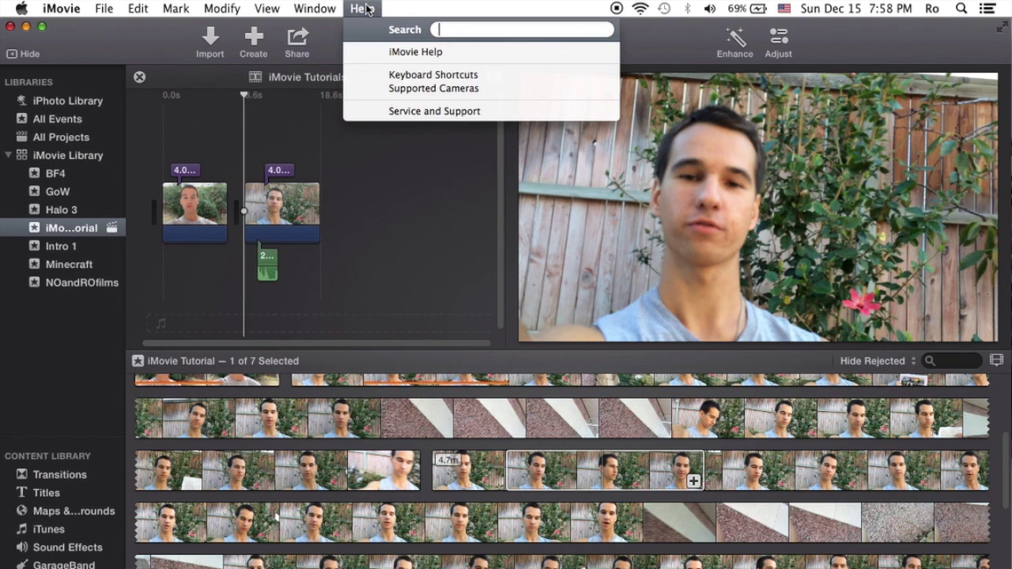
{"action": "left_click", "coordinate": [433, 75]}
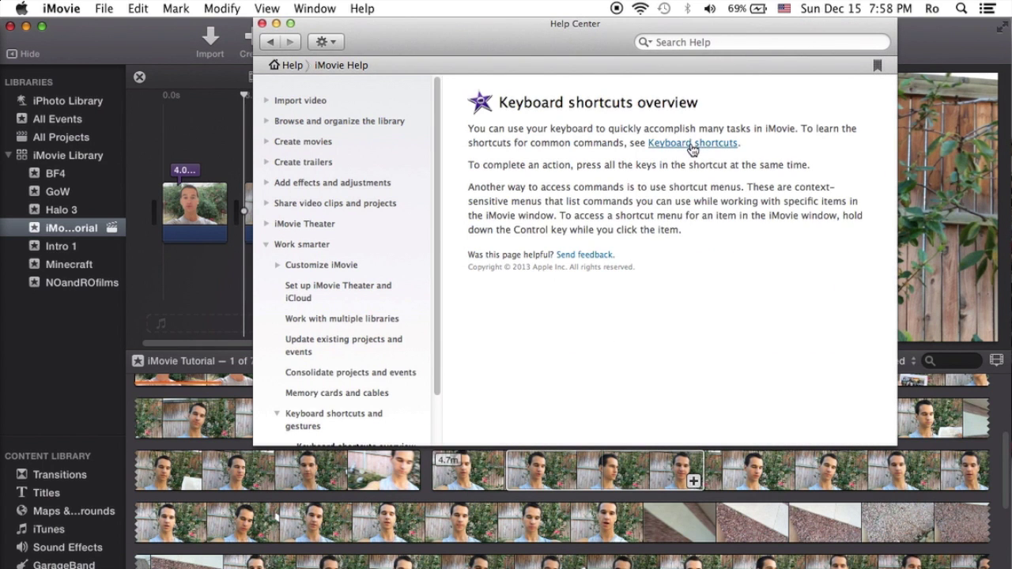
{"action": "left_click", "coordinate": [693, 143]}
{"action": "scroll", "coordinate": [653, 219], "scroll_direction": "down", "scroll_amount": 5}
{"action": "scroll", "coordinate": [658, 229], "scroll_direction": "down", "scroll_amount": 15}
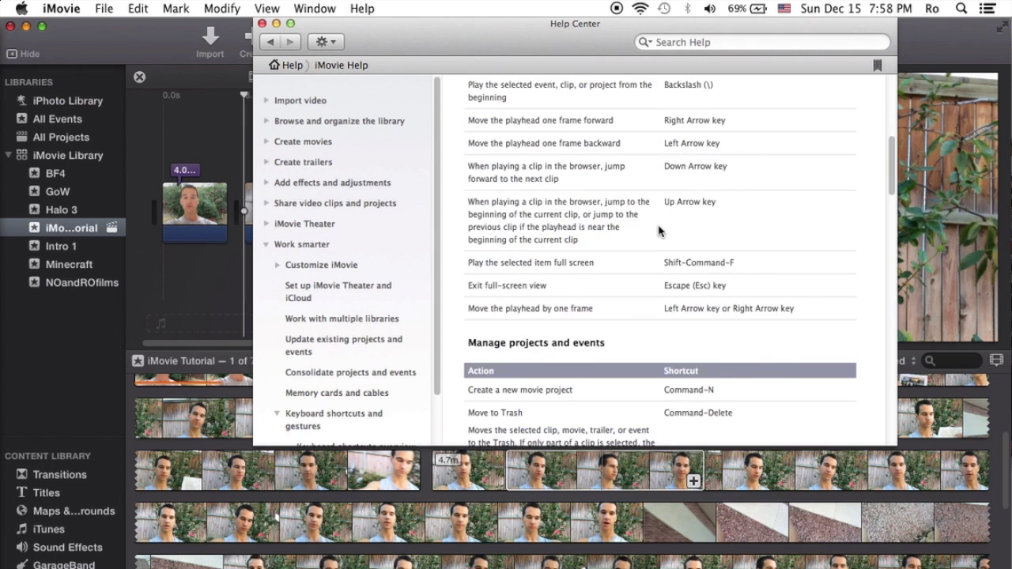
{"action": "scroll", "coordinate": [659, 233], "scroll_direction": "down", "scroll_amount": 15}
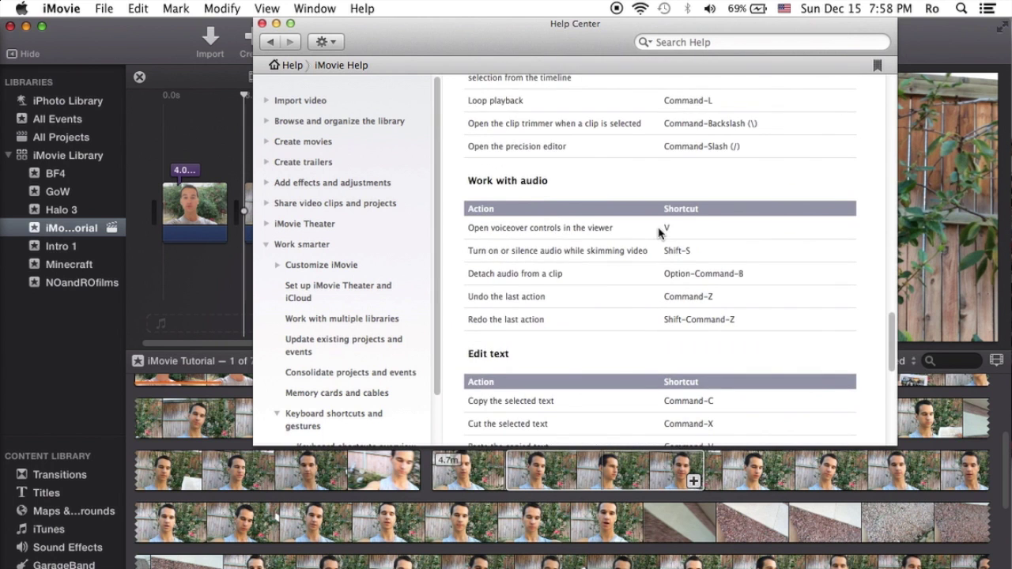
{"action": "scroll", "coordinate": [660, 235], "scroll_direction": "up", "scroll_amount": 10}
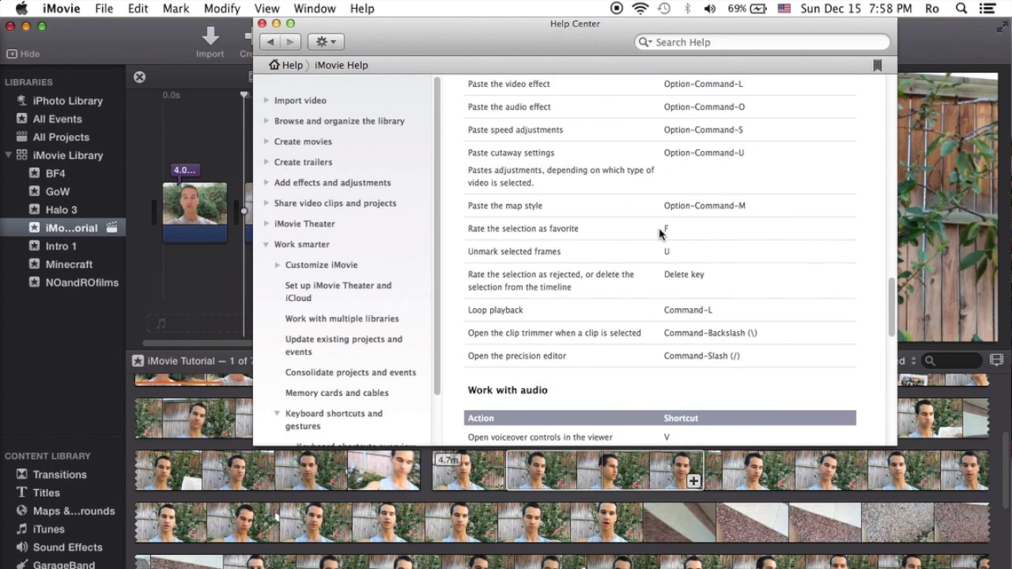
{"action": "scroll", "coordinate": [659, 234], "scroll_direction": "up", "scroll_amount": 8}
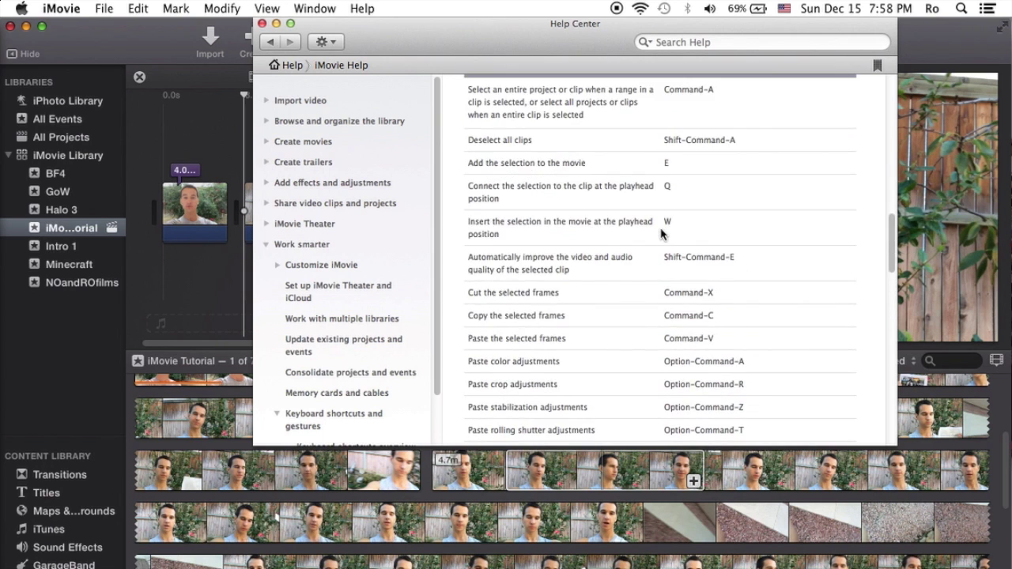
{"action": "scroll", "coordinate": [661, 234], "scroll_direction": "down", "scroll_amount": 5}
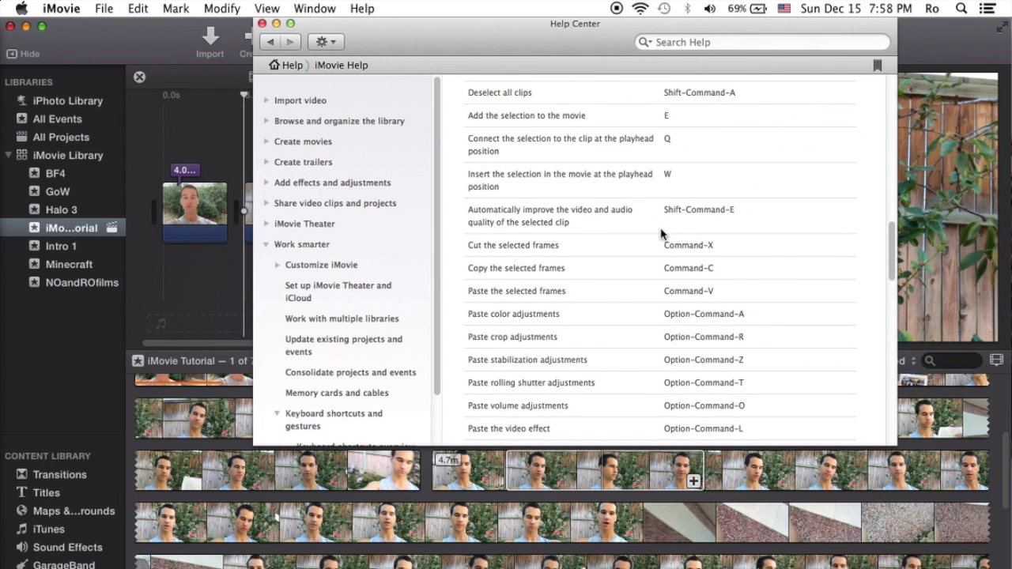
{"action": "scroll", "coordinate": [661, 235], "scroll_direction": "up", "scroll_amount": 10}
{"action": "scroll", "coordinate": [661, 234], "scroll_direction": "down", "scroll_amount": 5}
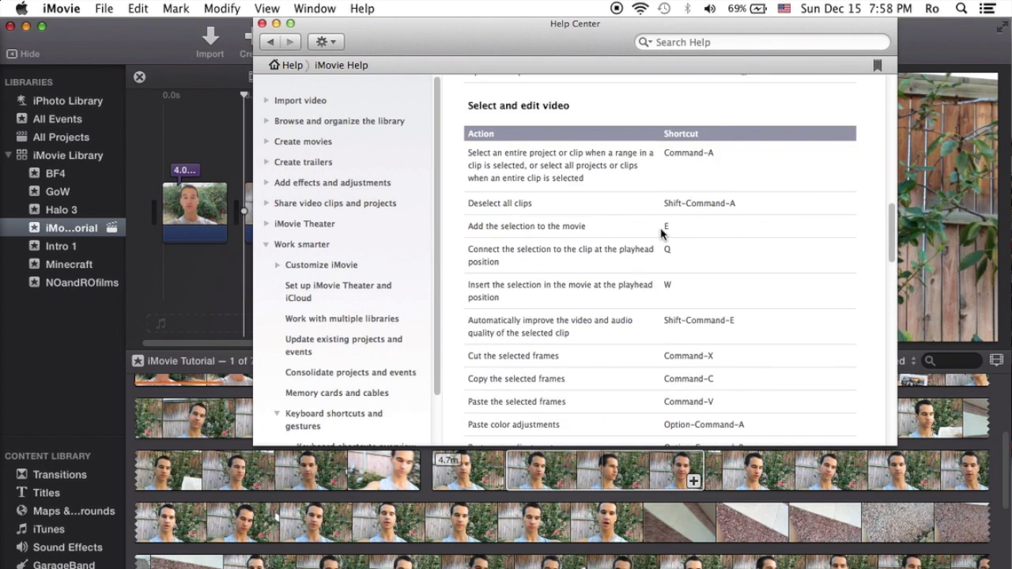
{"action": "scroll", "coordinate": [661, 235], "scroll_direction": "up", "scroll_amount": 6}
{"action": "scroll", "coordinate": [662, 233], "scroll_direction": "up", "scroll_amount": 1}
{"action": "scroll", "coordinate": [661, 233], "scroll_direction": "down", "scroll_amount": 8}
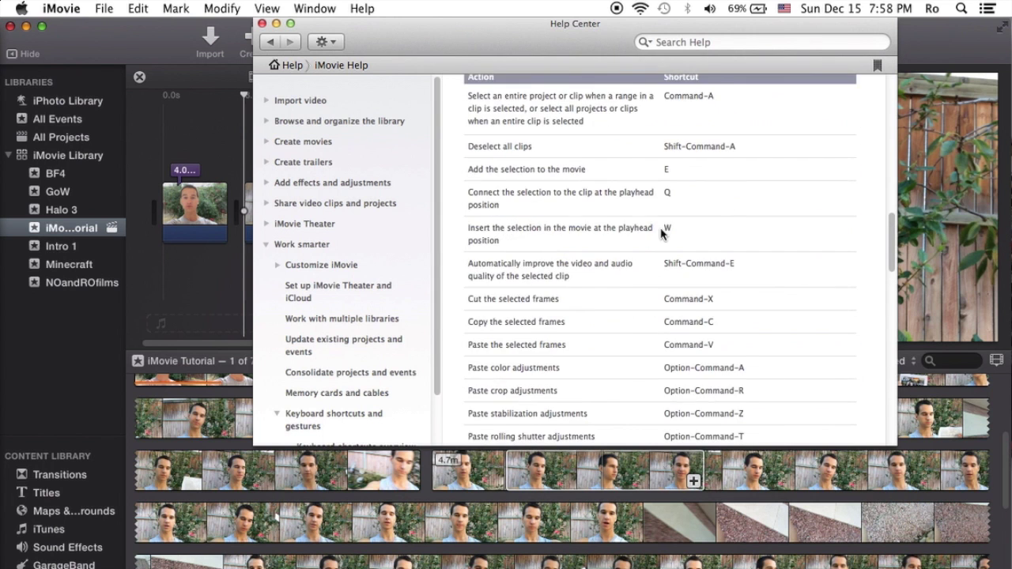
{"action": "scroll", "coordinate": [661, 234], "scroll_direction": "up", "scroll_amount": 4}
{"action": "scroll", "coordinate": [661, 234], "scroll_direction": "down", "scroll_amount": 5}
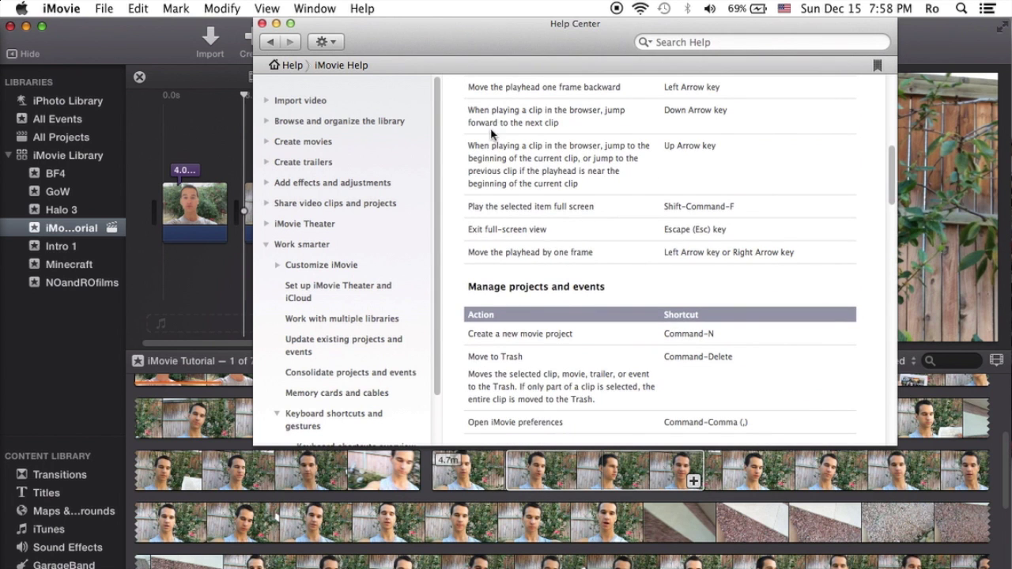
{"action": "left_click", "coordinate": [261, 23]}
{"action": "left_click", "coordinate": [364, 134]}
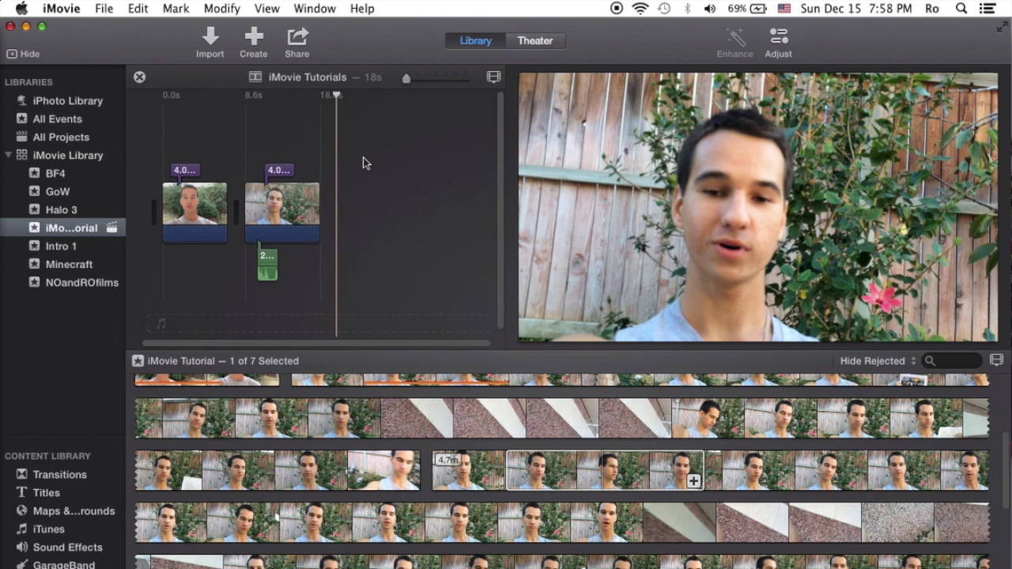
Step: Cut the second clip near its end with Command-B and delete the split-off third piece
{"action": "left_click", "coordinate": [298, 207]}
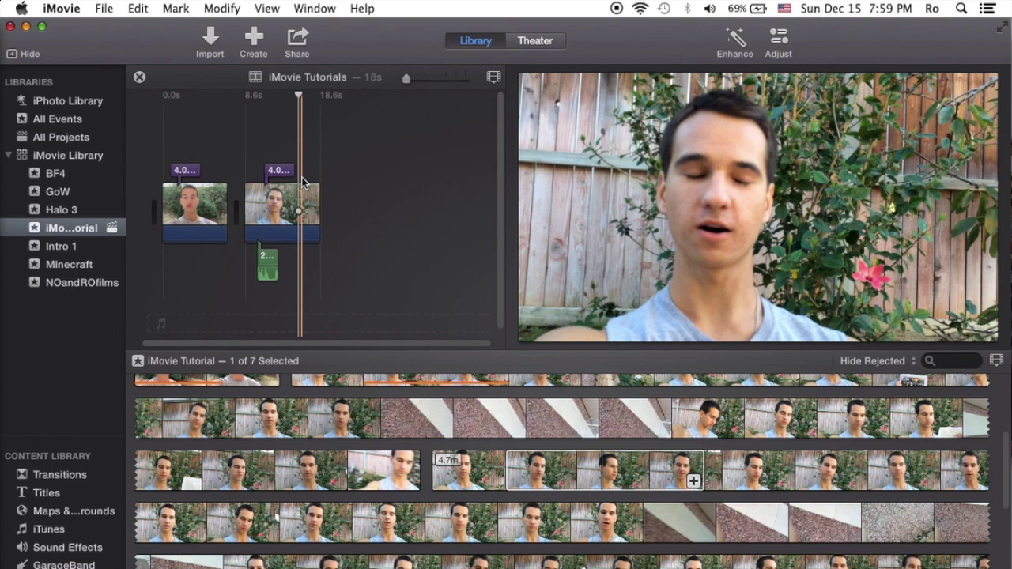
{"action": "key", "text": "super+b"}
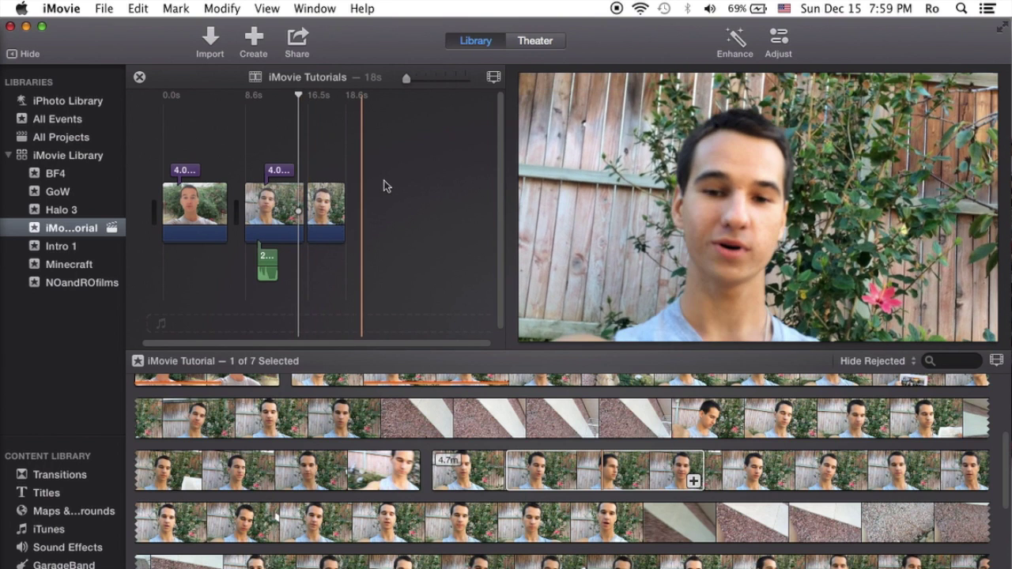
{"action": "left_click", "coordinate": [345, 155]}
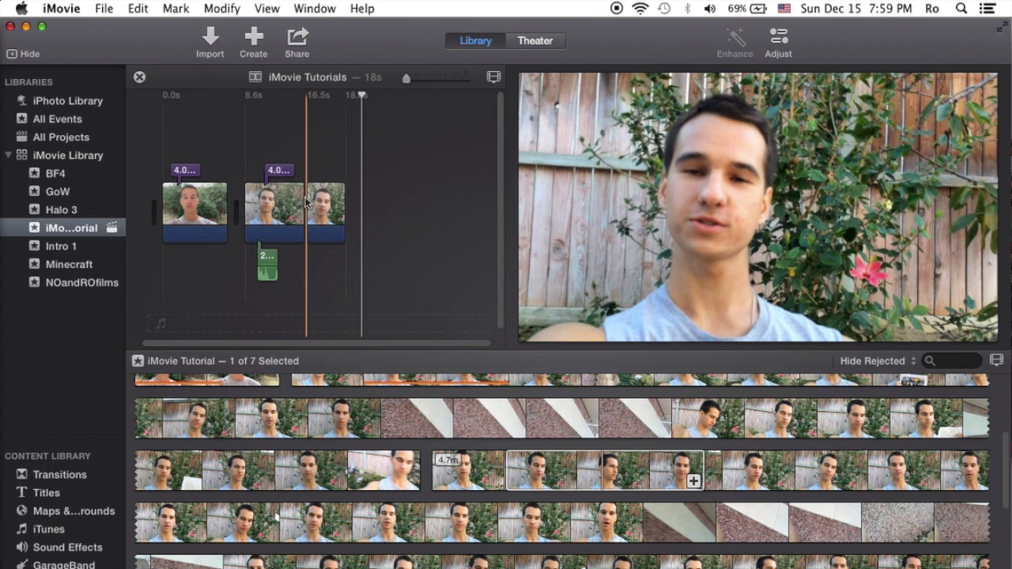
{"action": "left_click", "coordinate": [321, 204]}
{"action": "key", "text": "Delete"}
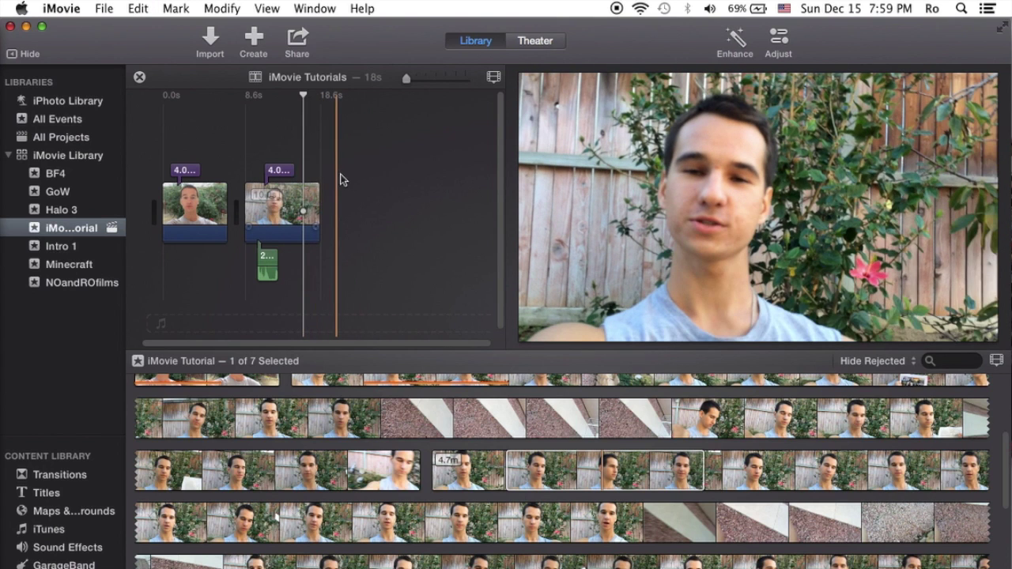